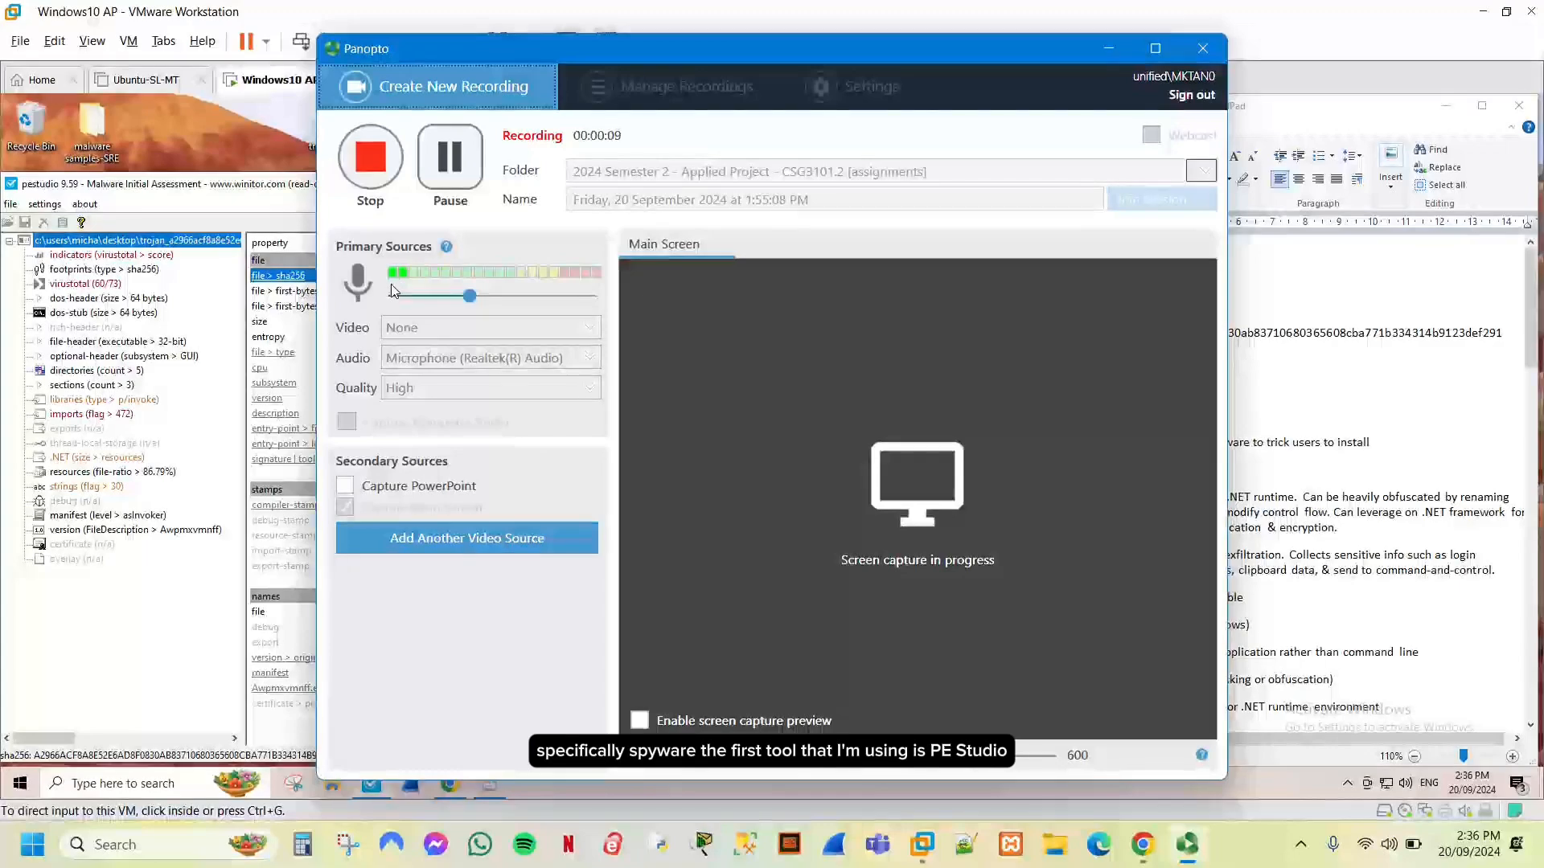
Clear the Panopto recorder out of the way and view the trojan sample's executable in its desktop folder
left_click(1114, 51)
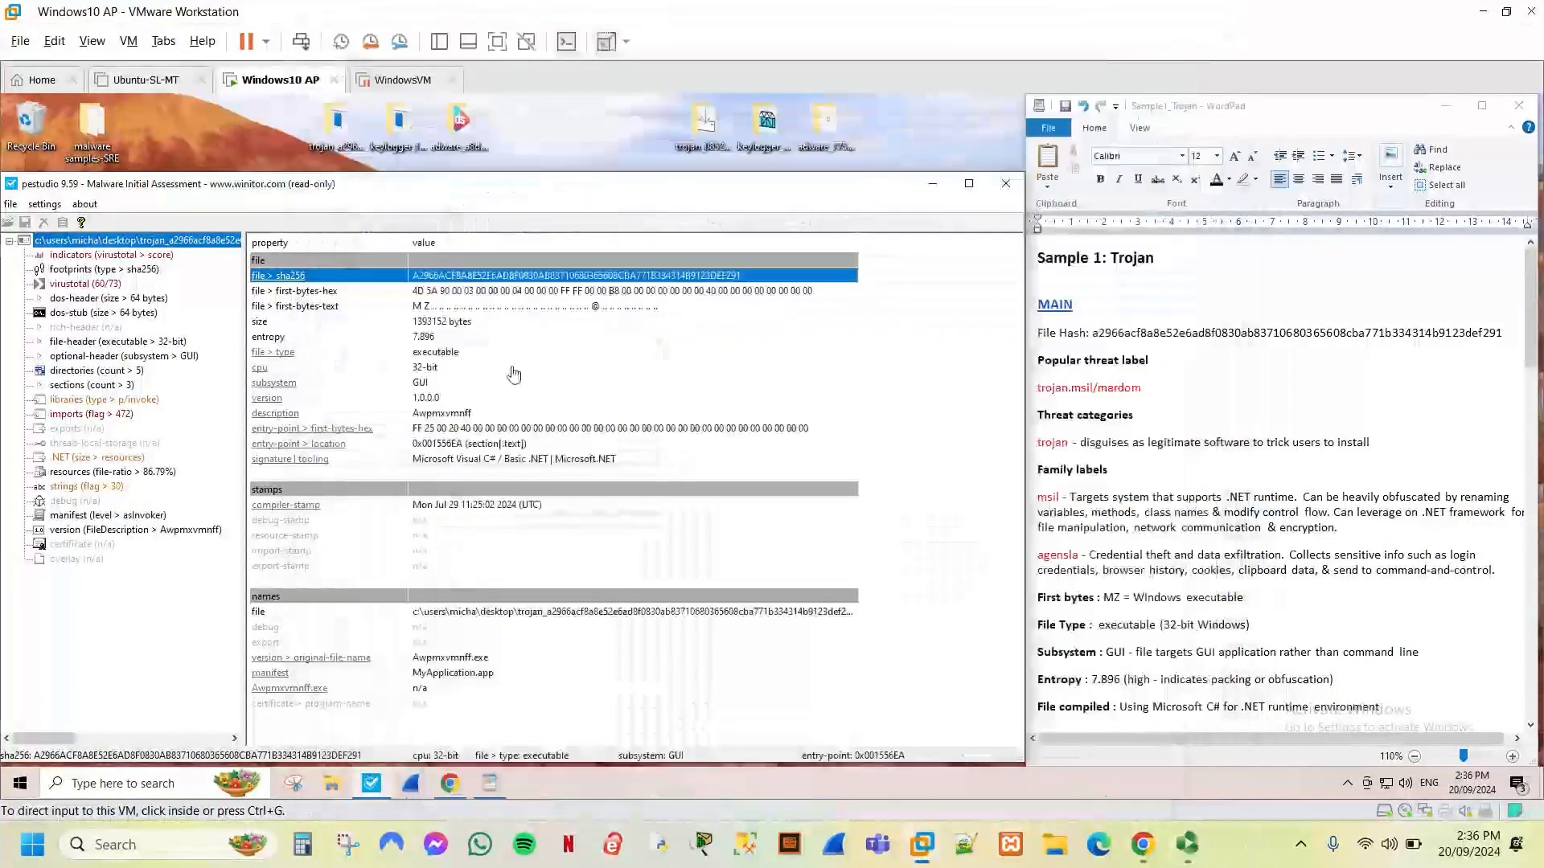
left_click(338, 135)
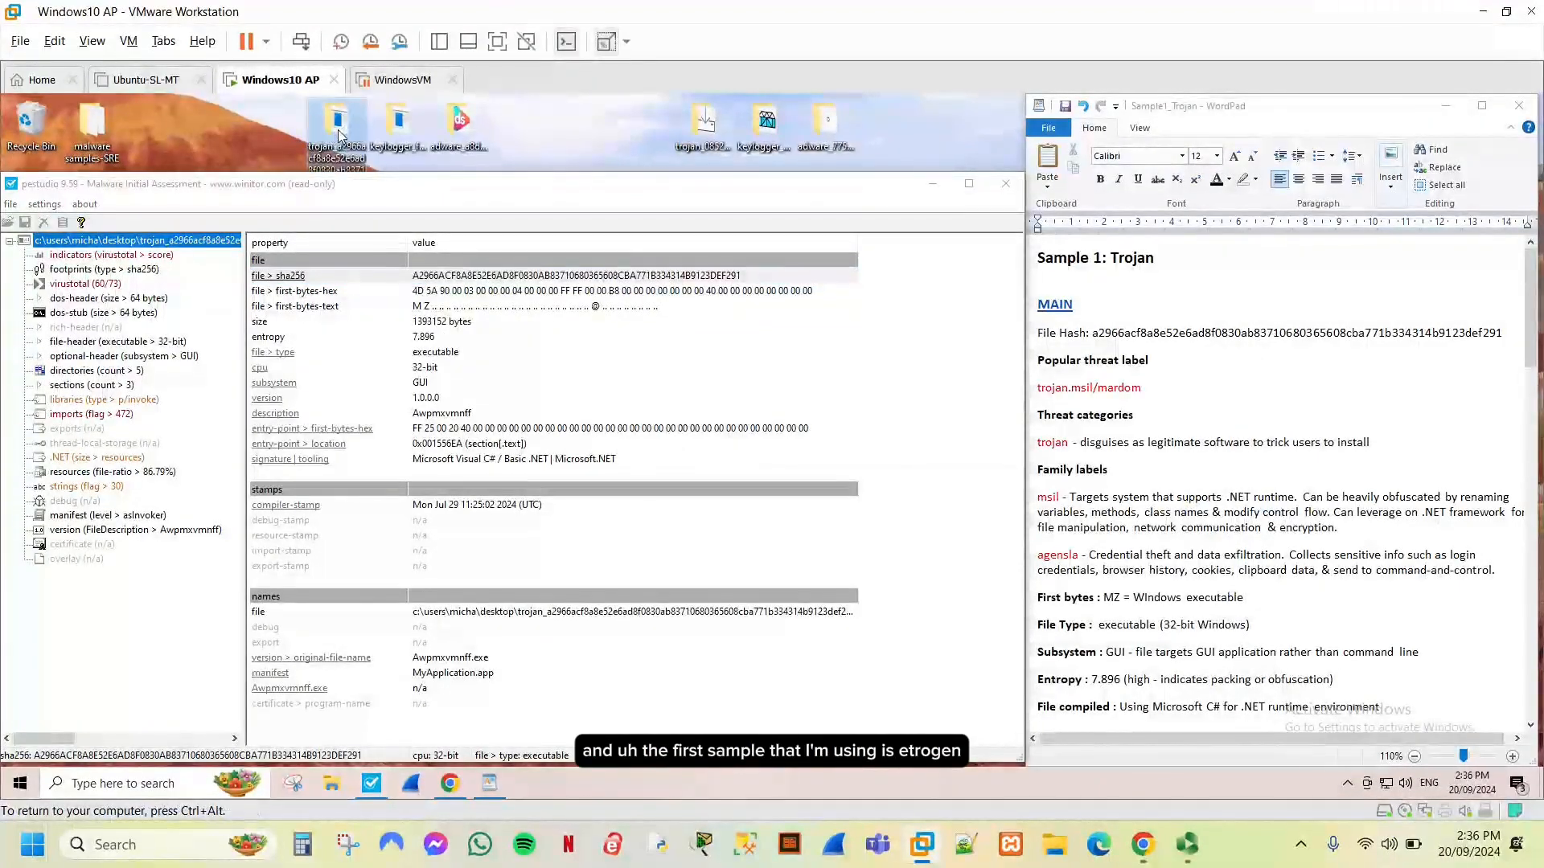
double_click(339, 135)
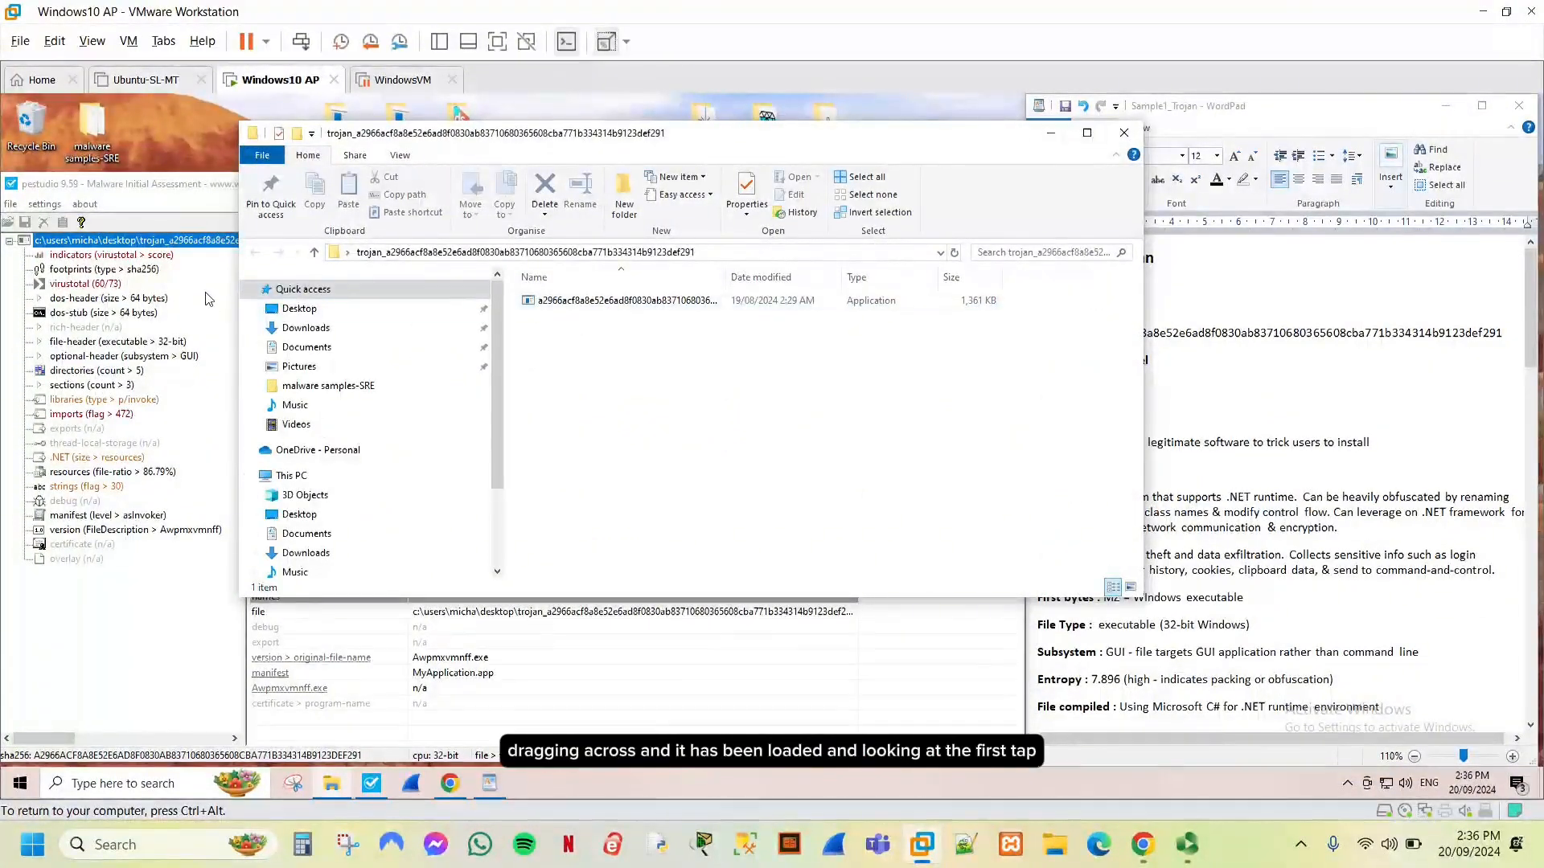
left_click(1054, 137)
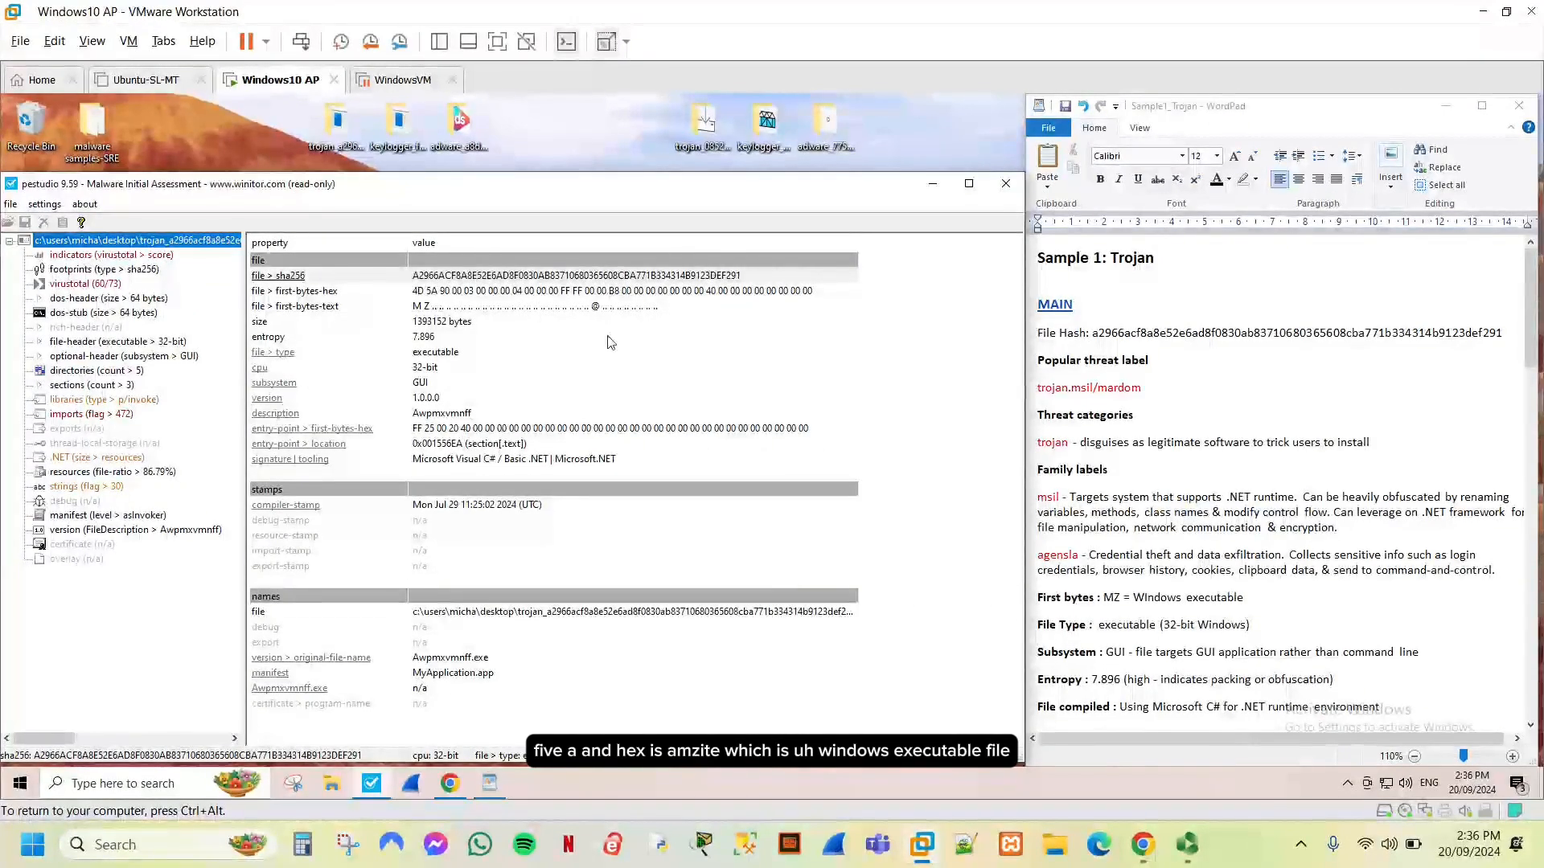
Copy the trojan sample's SHA-256 value from the file properties and switch to the VirusTotal report in Chrome
left_click(494, 278)
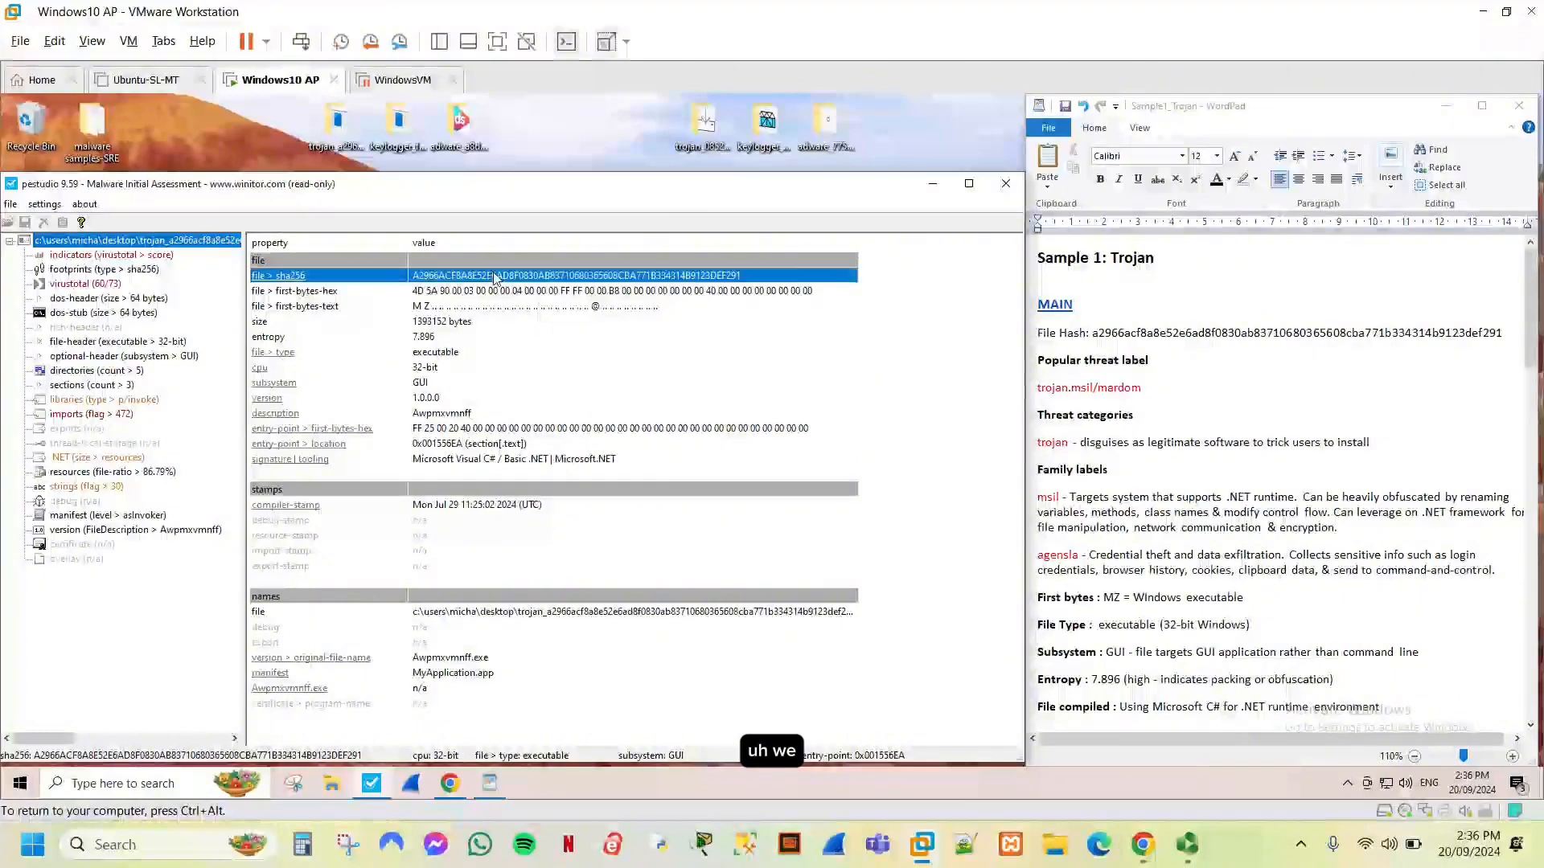
right_click(493, 277)
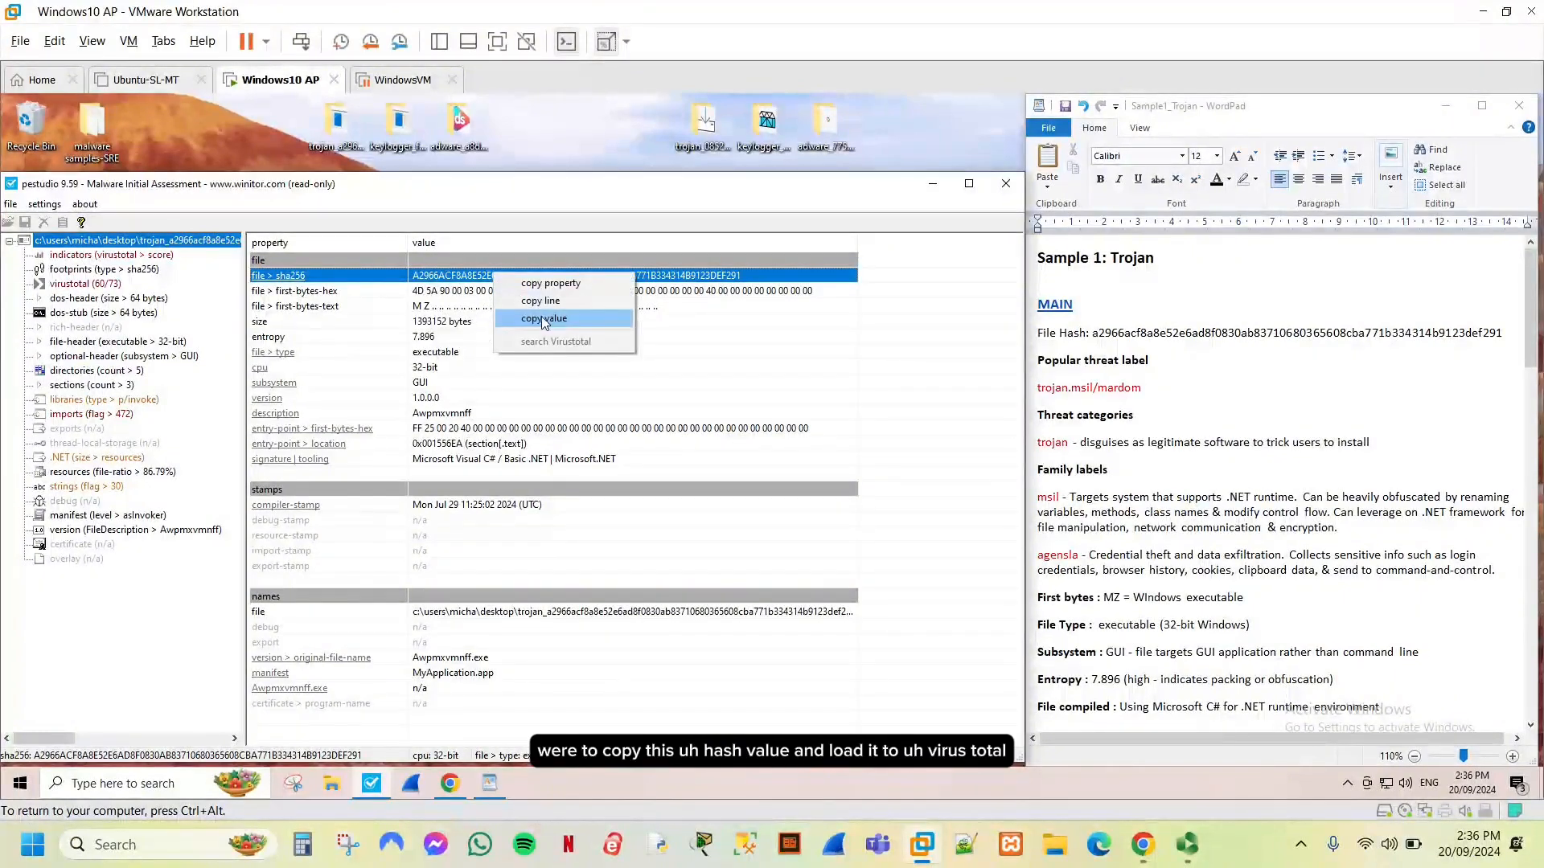
left_click(555, 316)
left_click(449, 783)
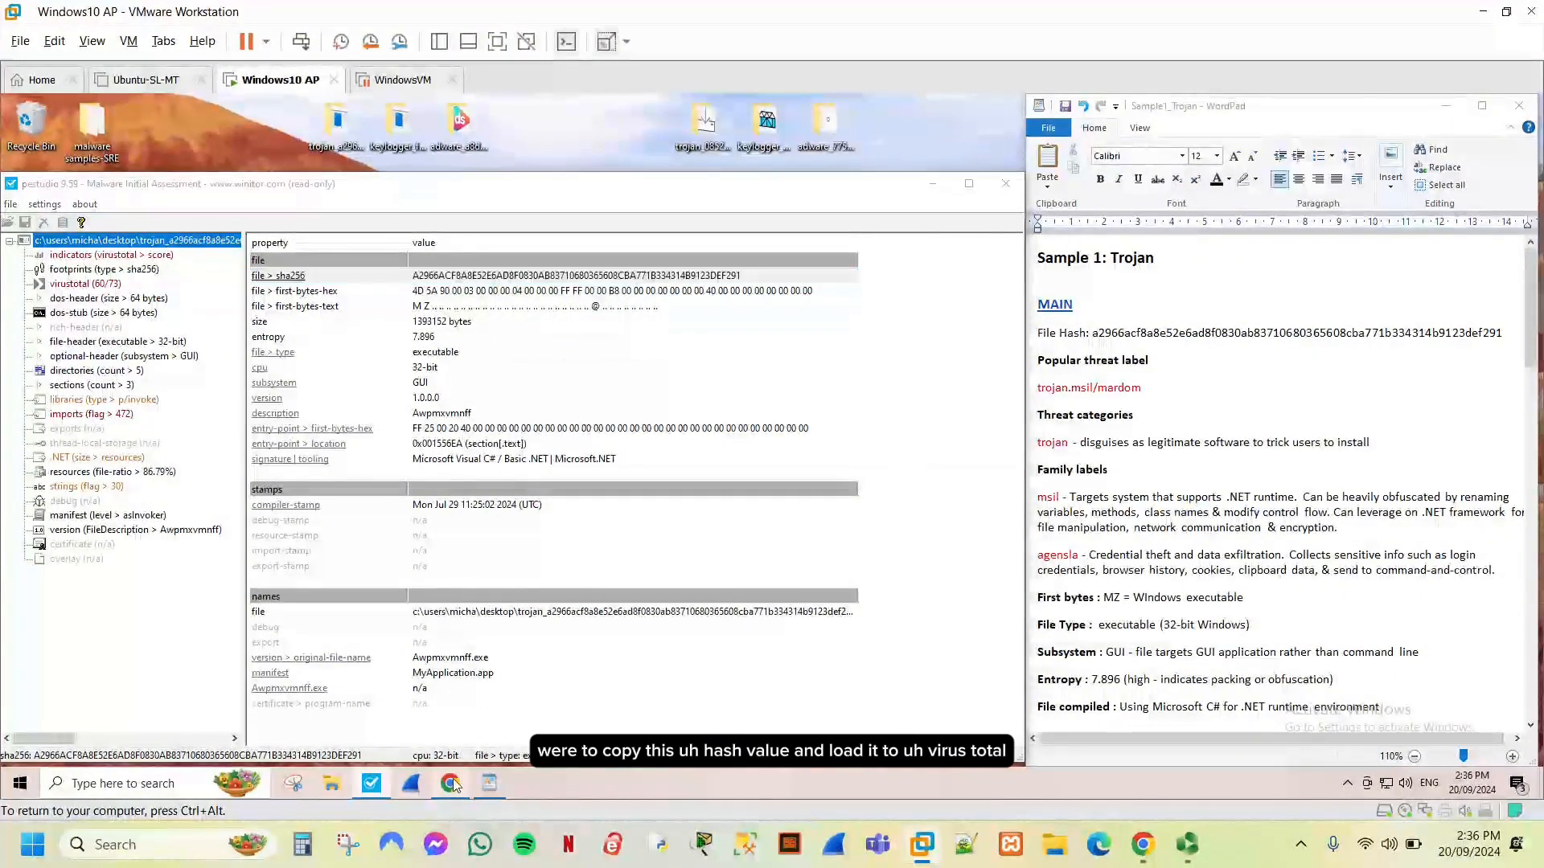
scroll(533, 408, "up", 2)
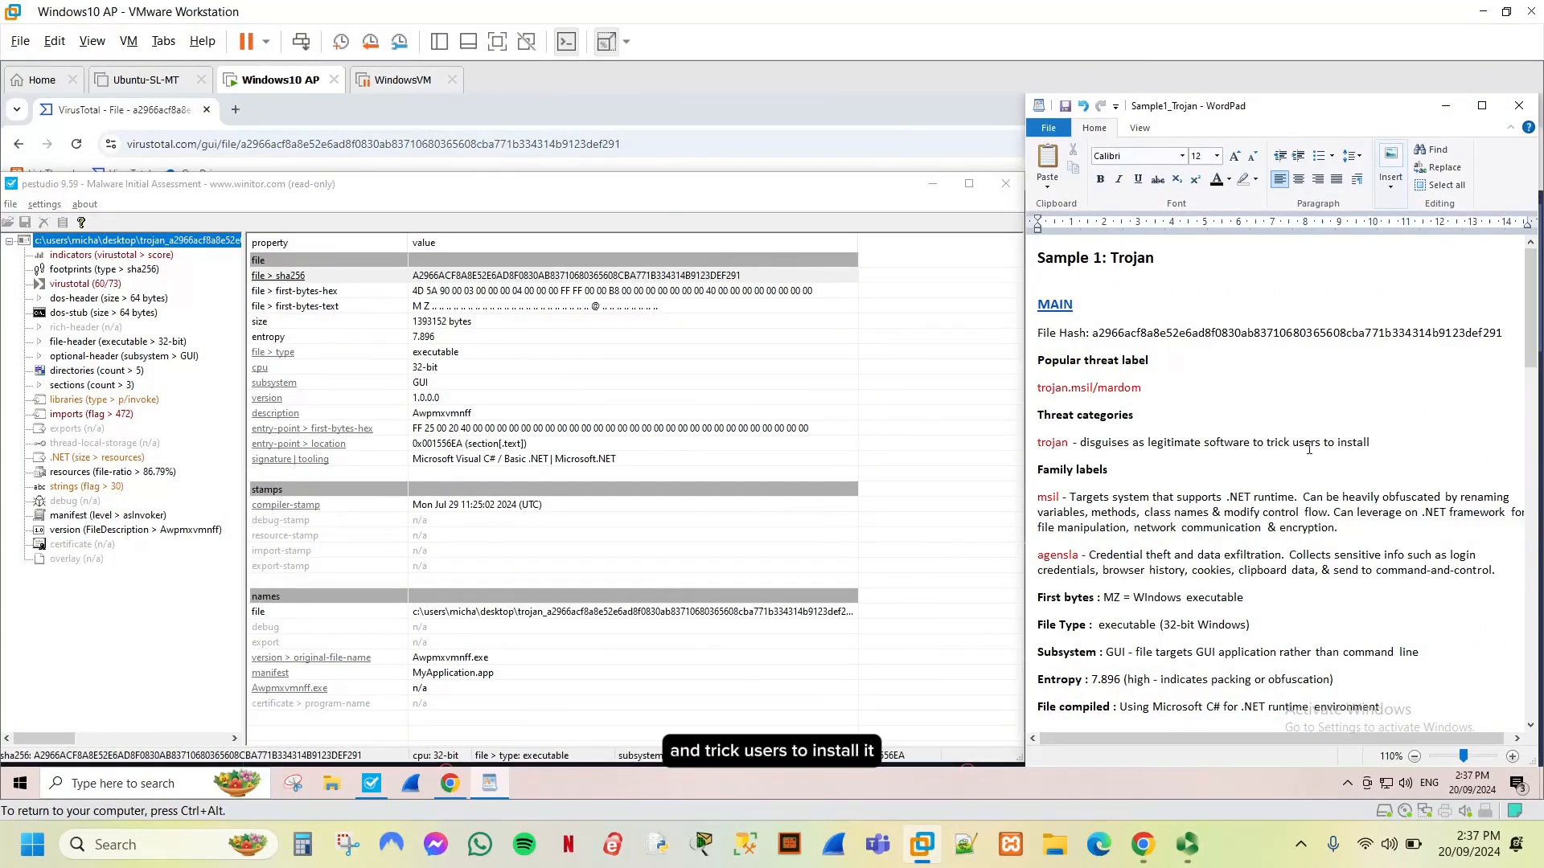
Read the MAIN notes against the sample's file properties, and open its version details
scroll(1174, 445, "down", 2)
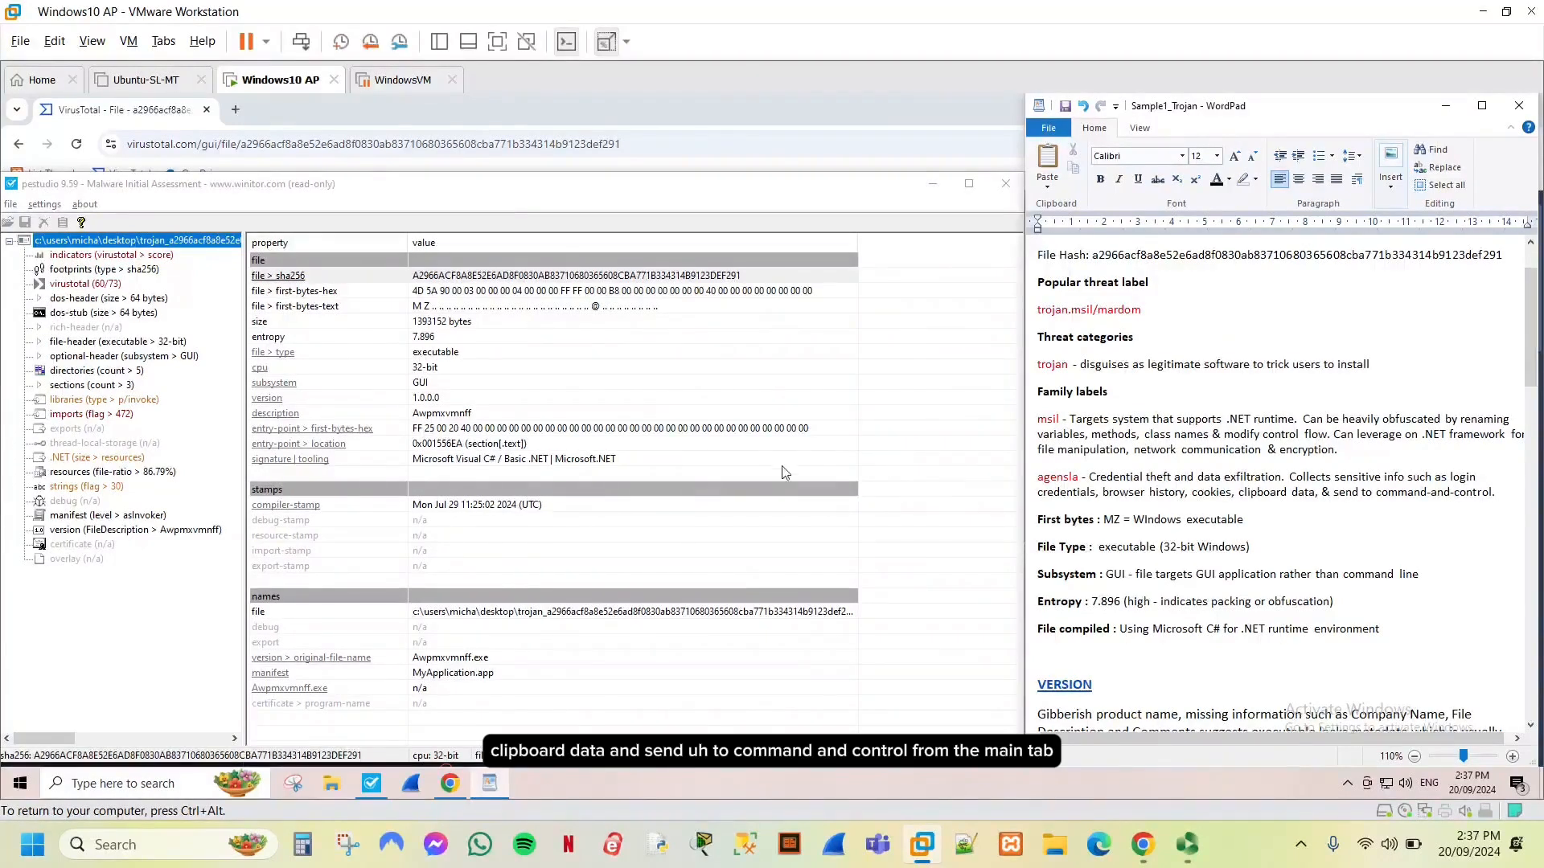
scroll(1238, 535, "down", 2)
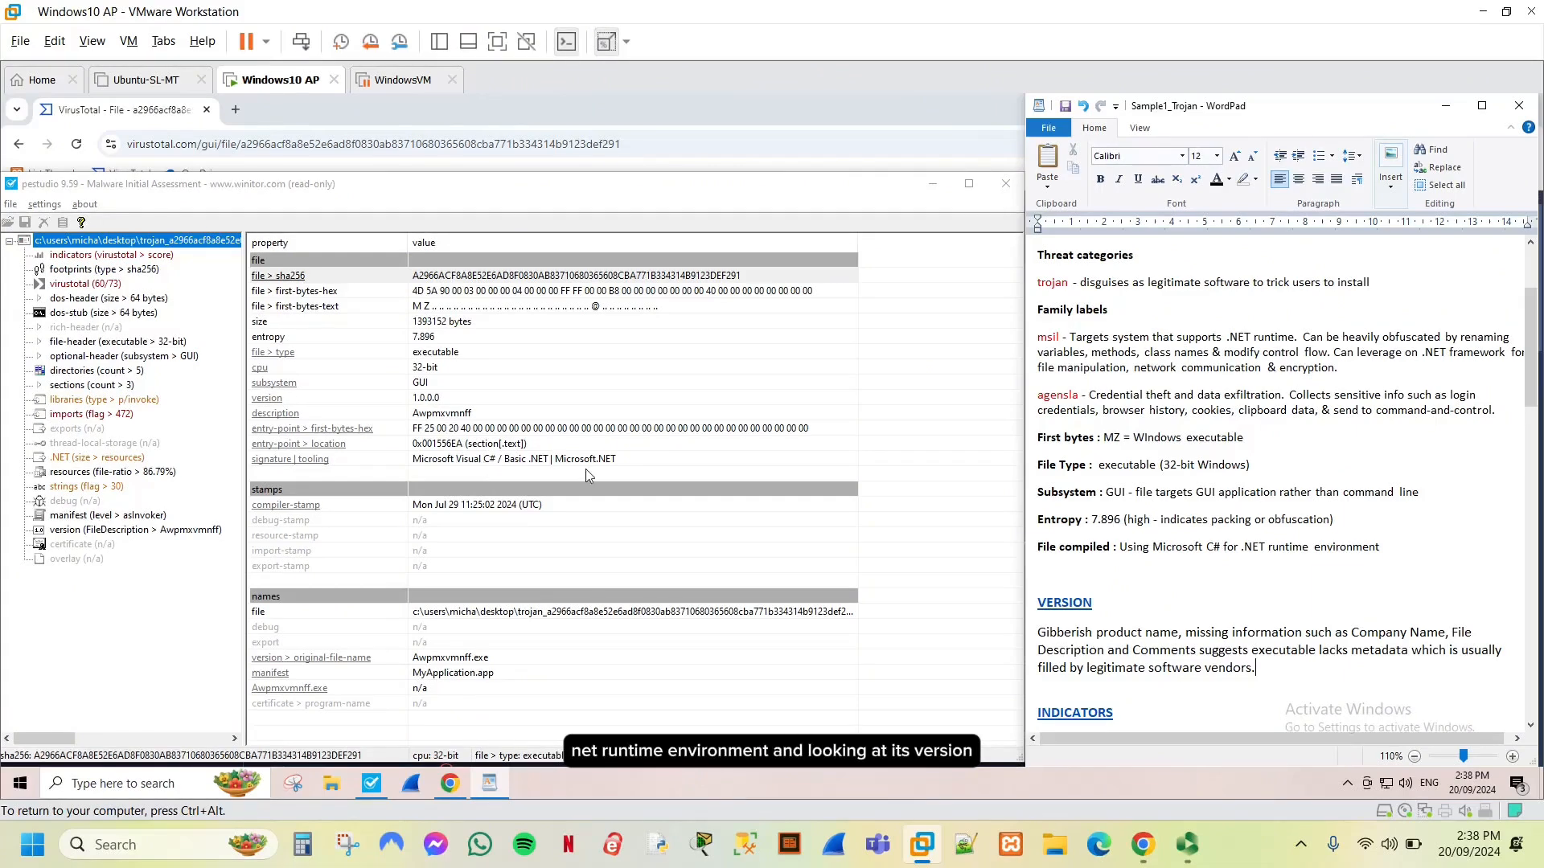
left_click(81, 530)
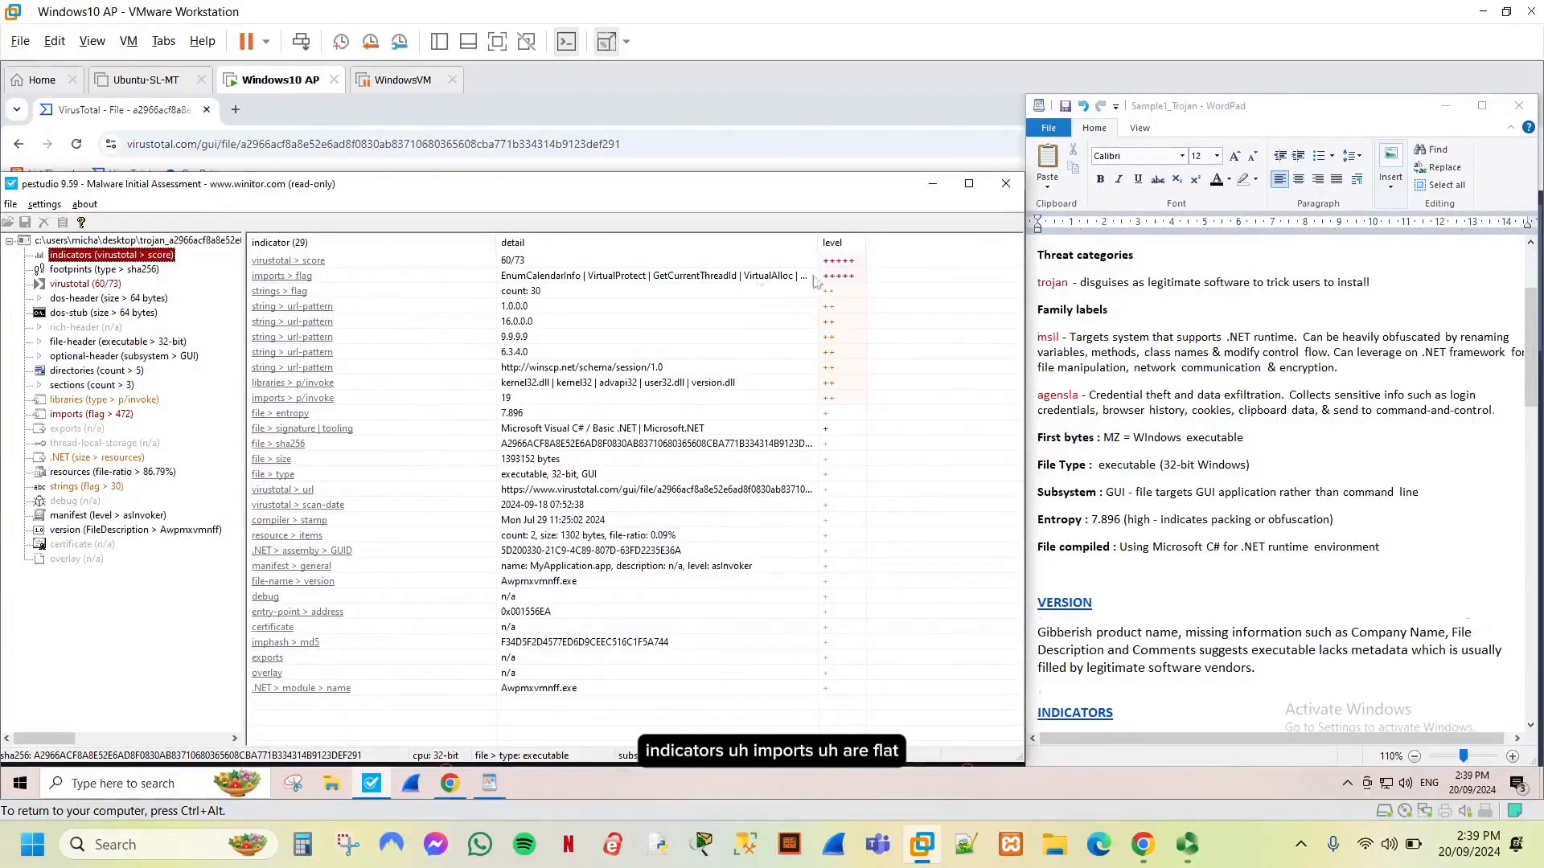
Compare the sample's indicators and sections with the INDICATORS and SECTIONS notes
scroll(1214, 476, "down", 5)
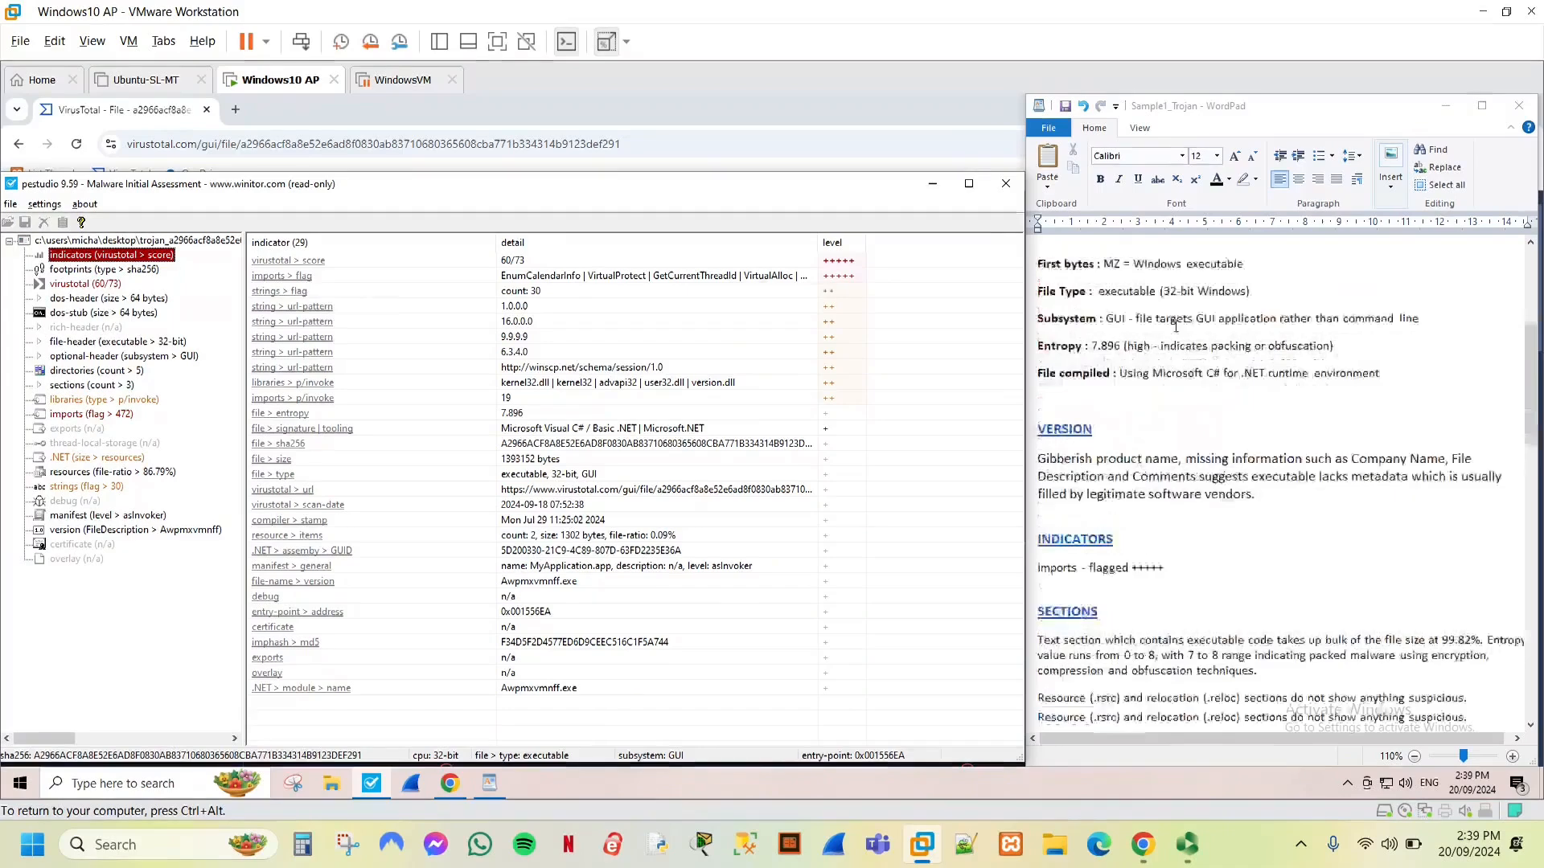
left_click(71, 386)
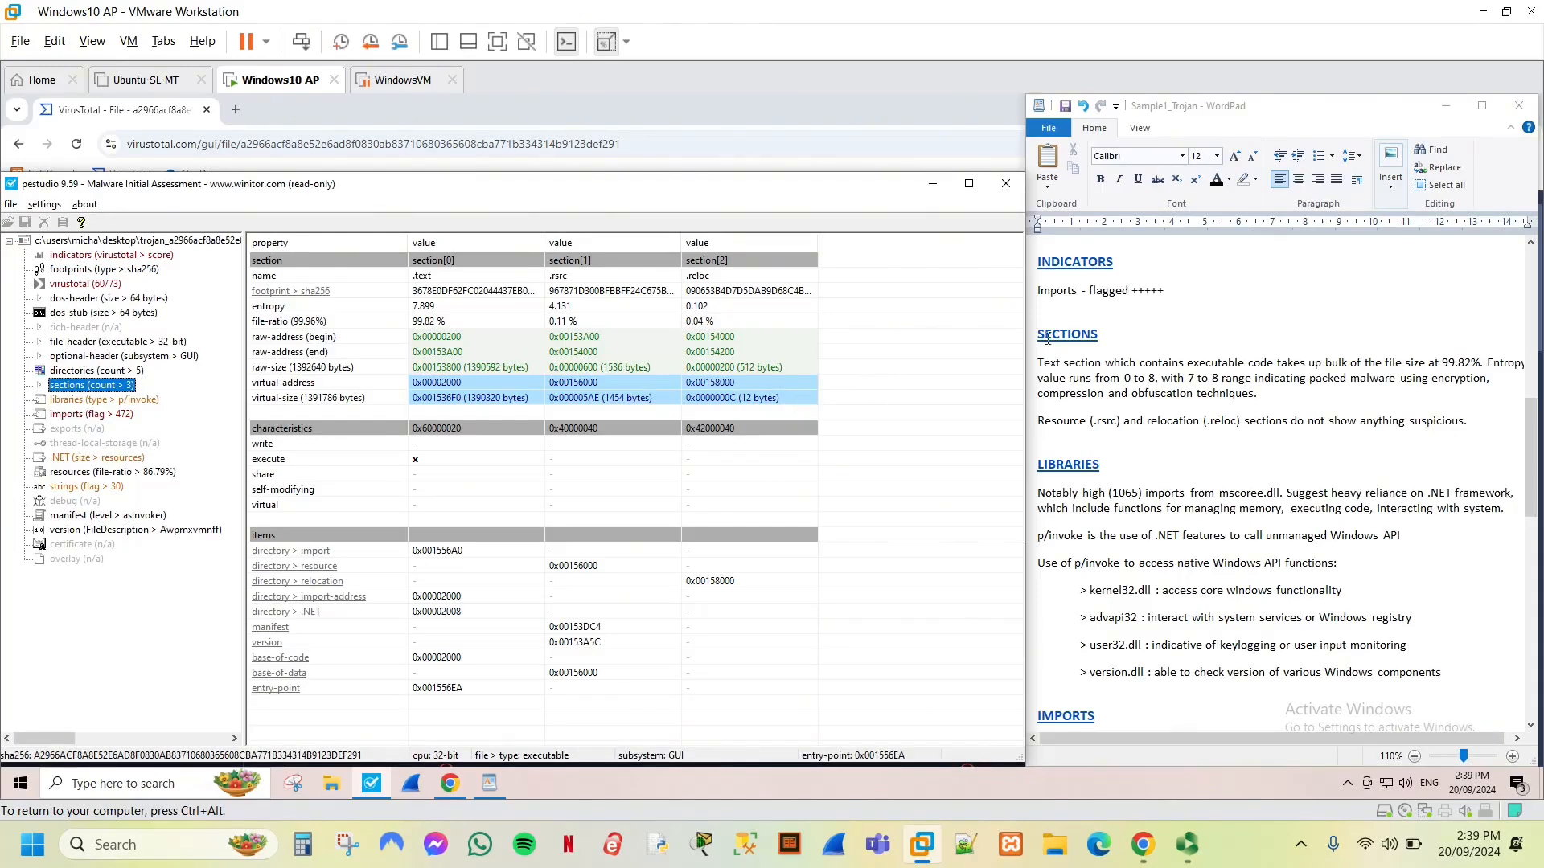
Examine the sample's libraries beside the LIBRARIES notes, narrowing the group column to bring the descriptions into view
left_click(120, 401)
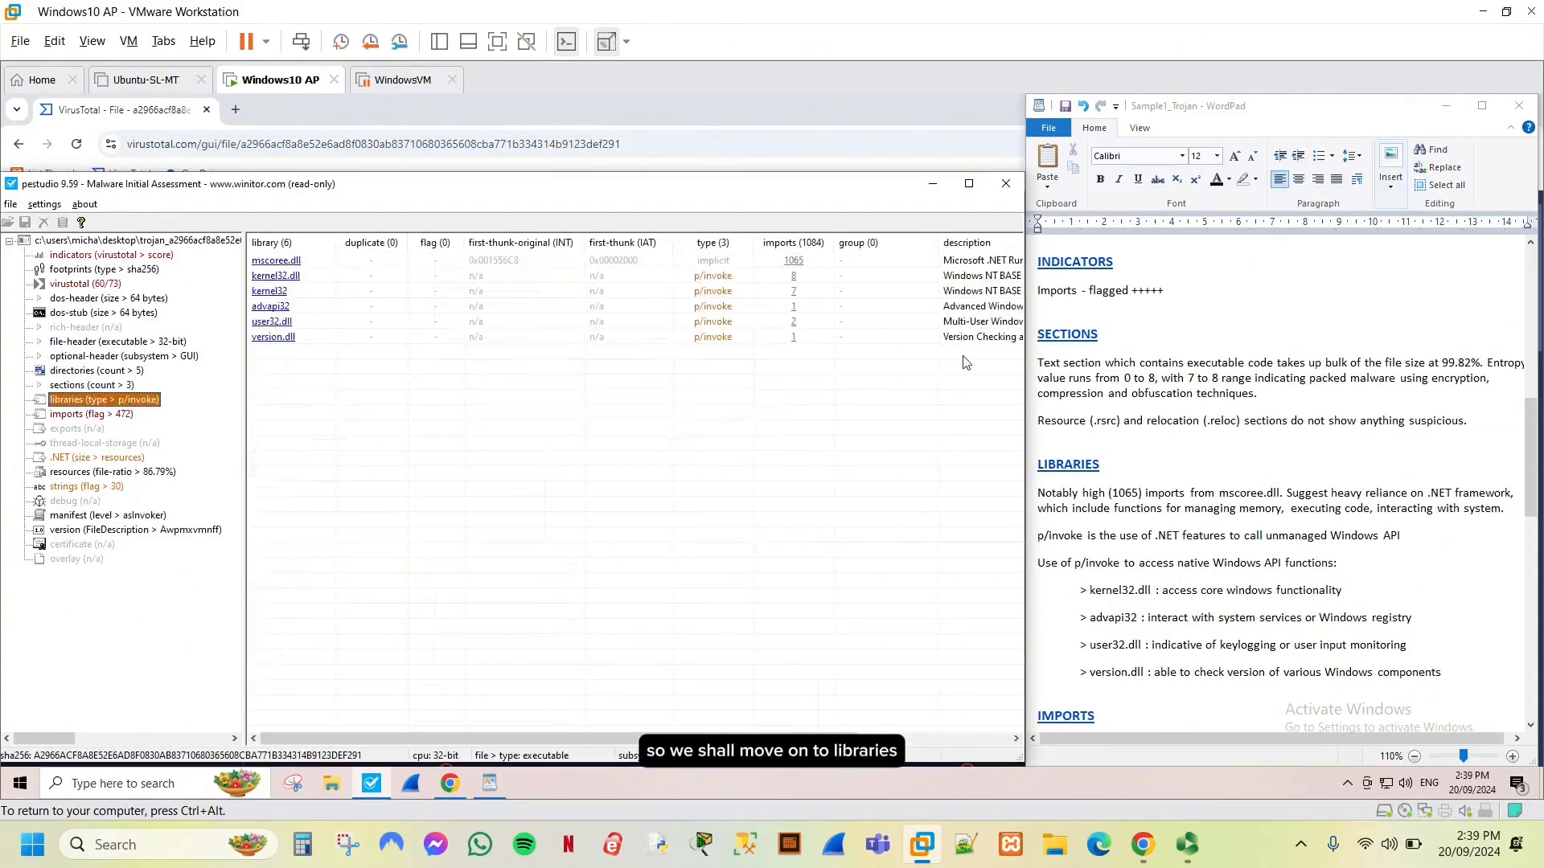
scroll(1313, 394, "down", 3)
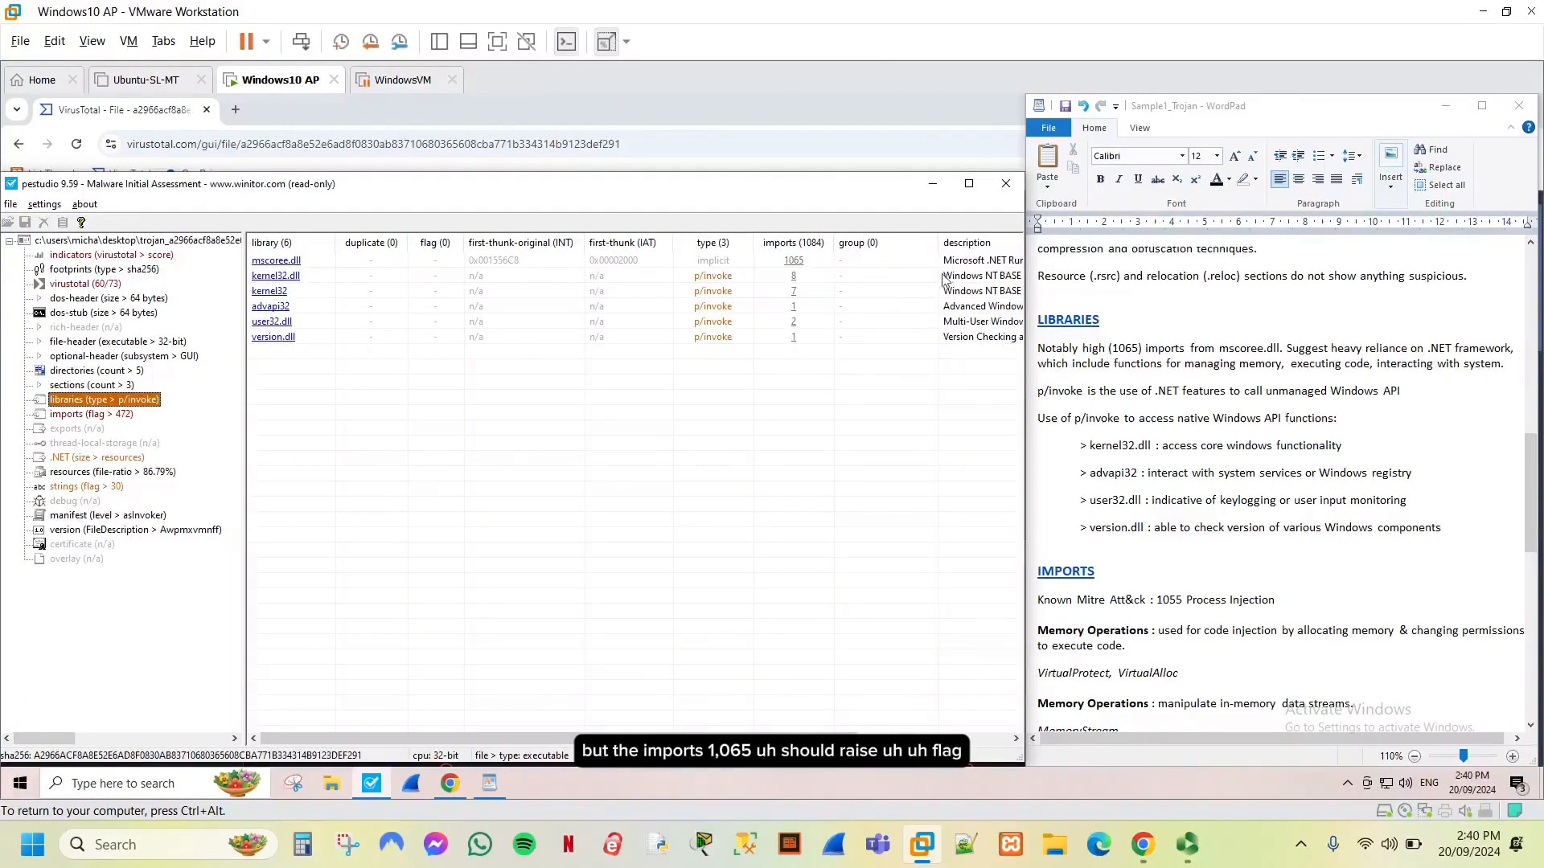
left_click_drag(939, 242, 775, 286)
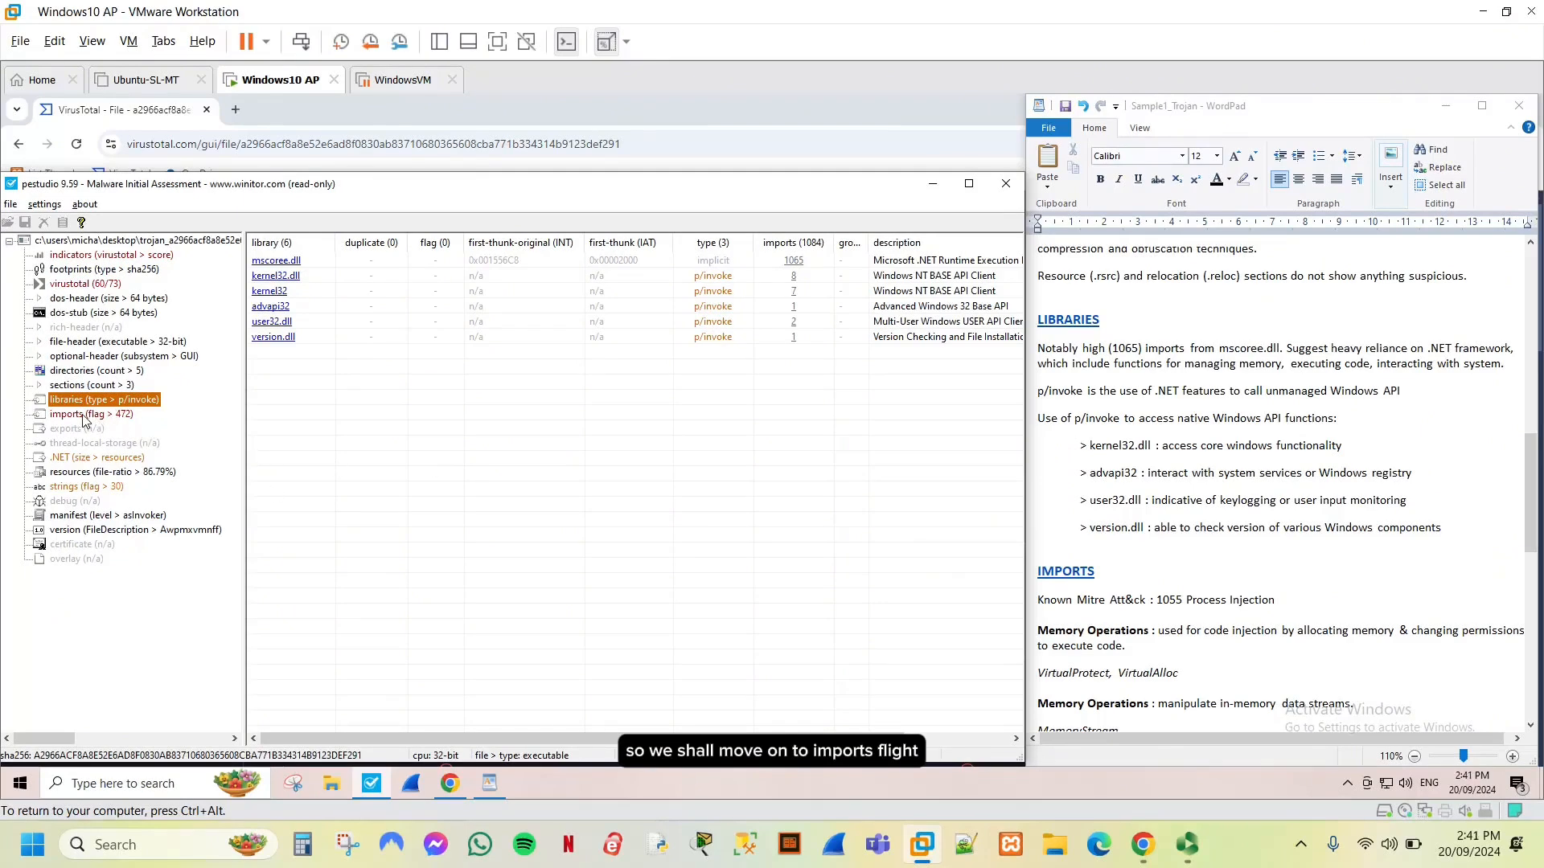
Sort the sample's imports by flag and compare the flagged functions with the IMPORTS notes
left_click(83, 415)
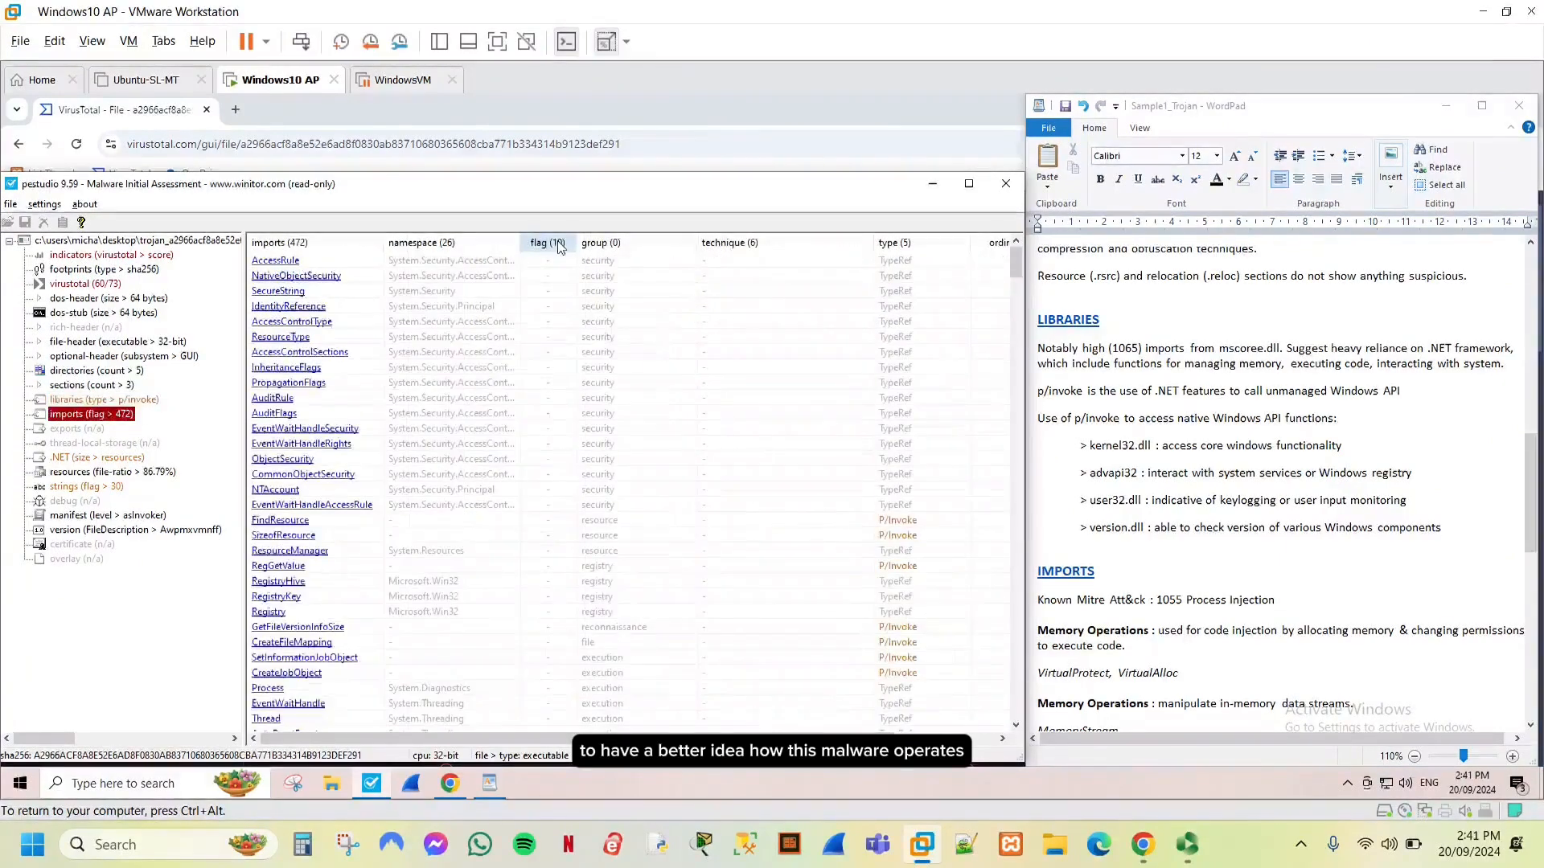
left_click(546, 243)
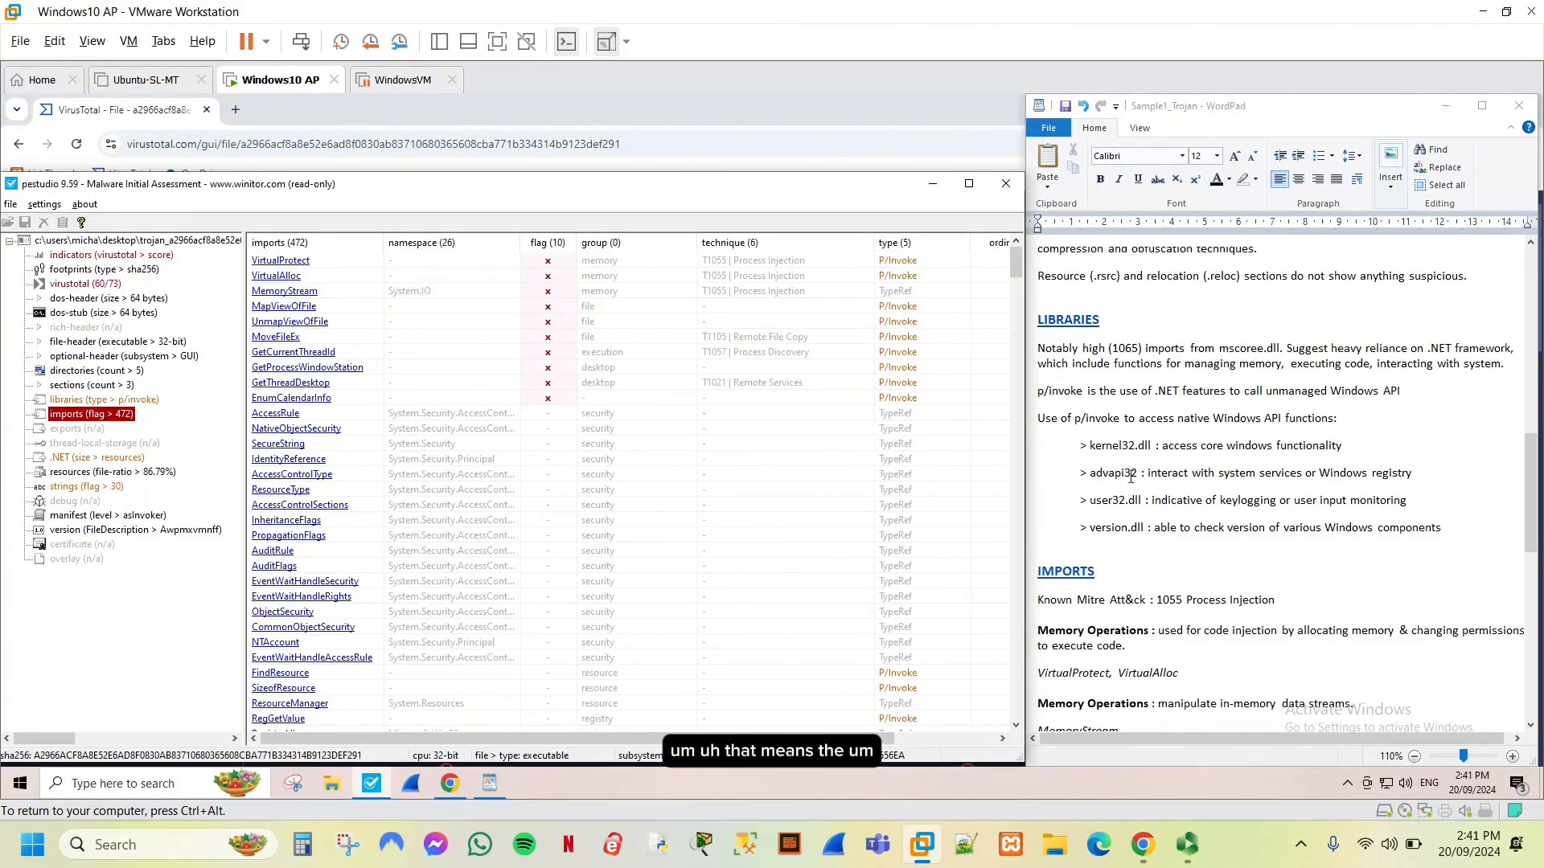
scroll(1200, 464, "down", 2)
scroll(1201, 464, "down", 1)
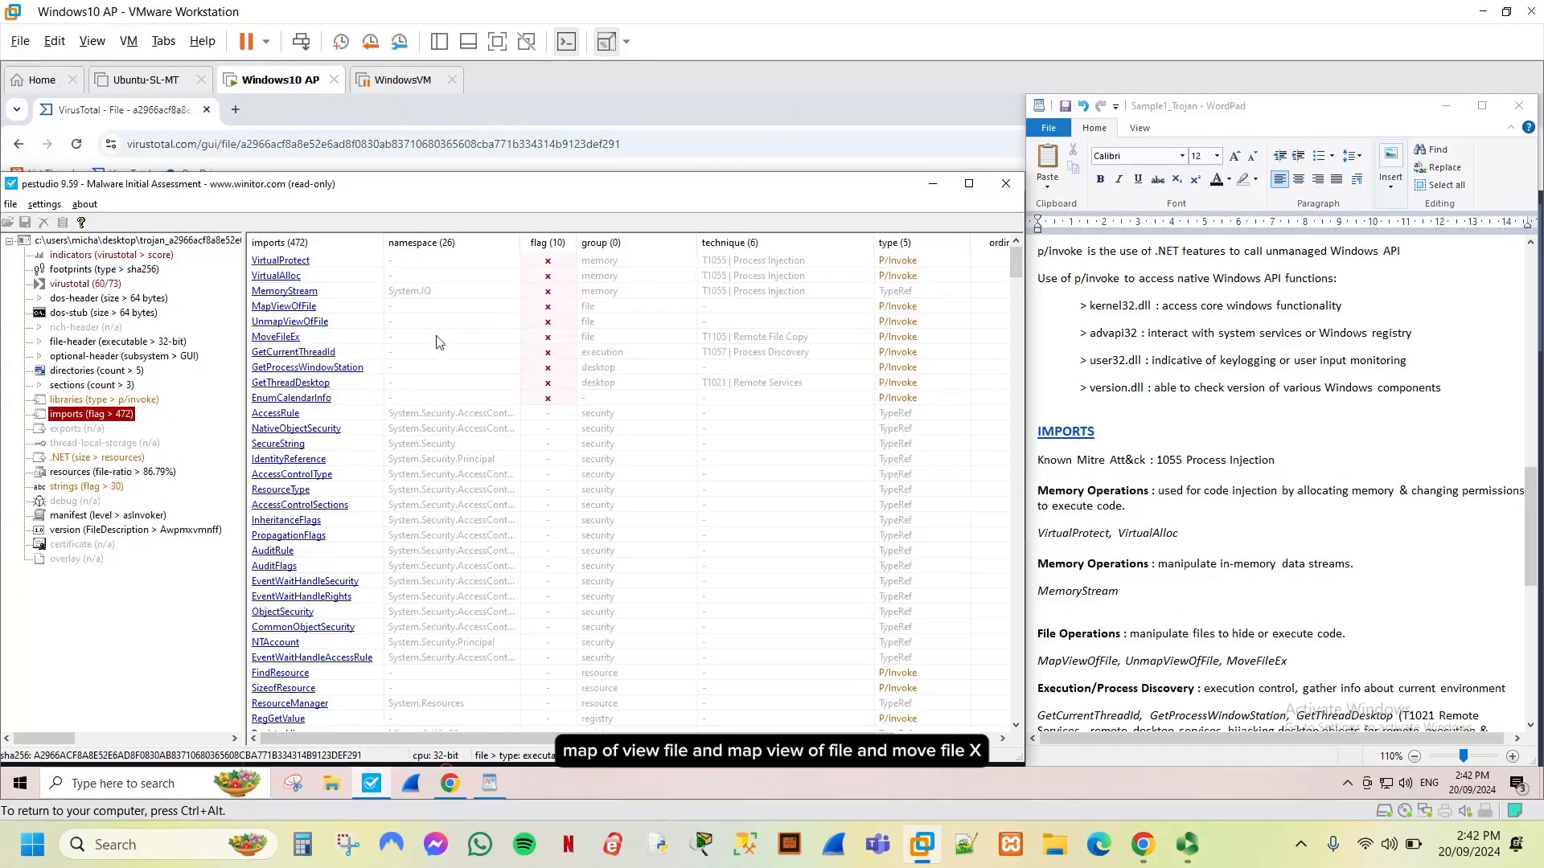
scroll(1174, 497, "down", 4)
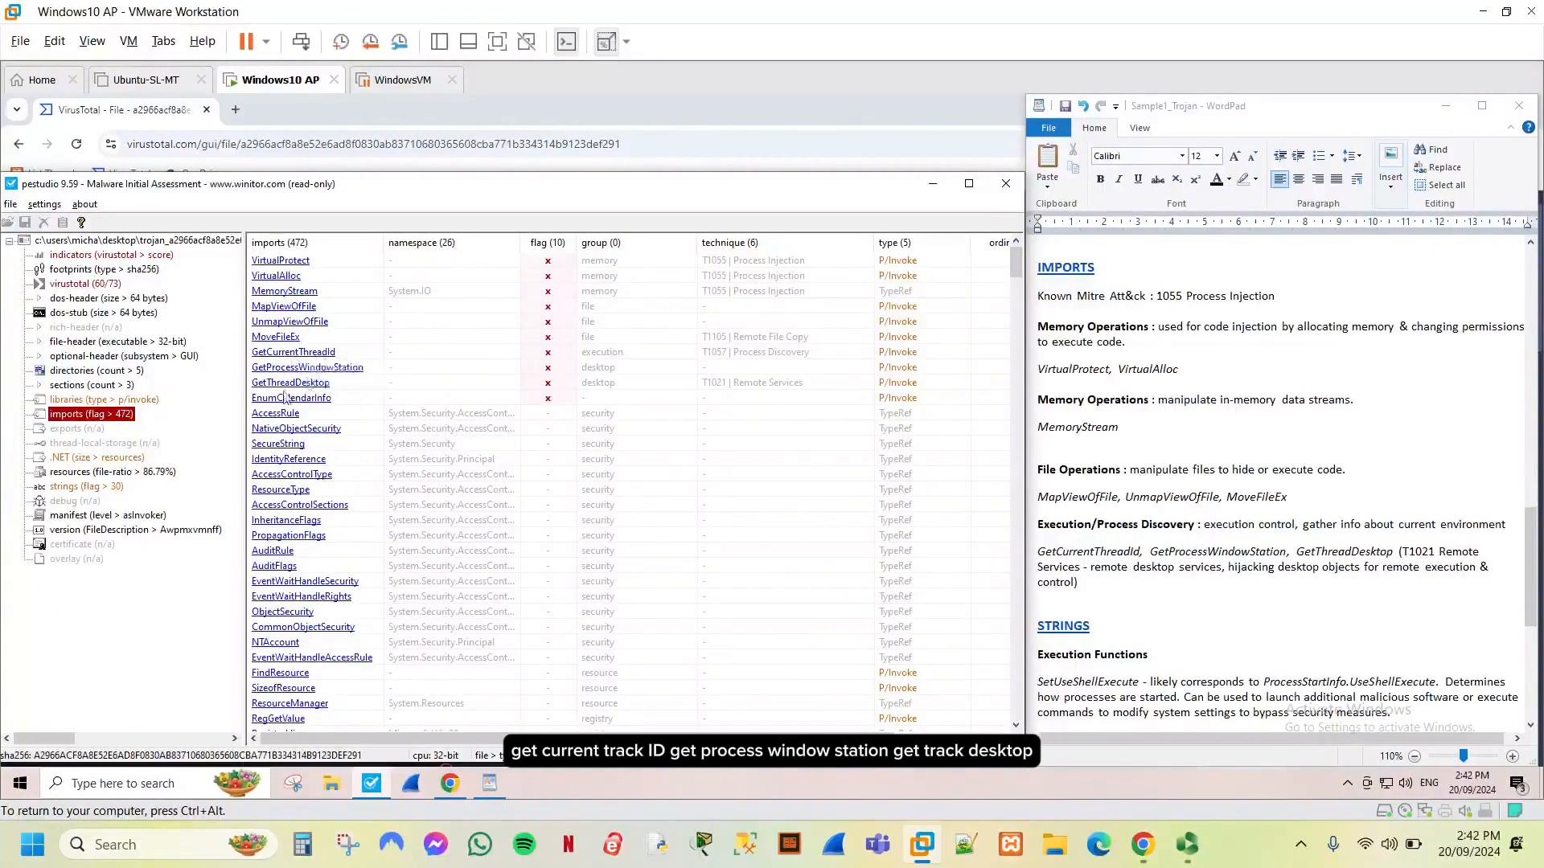
scroll(1213, 475, "down", 1)
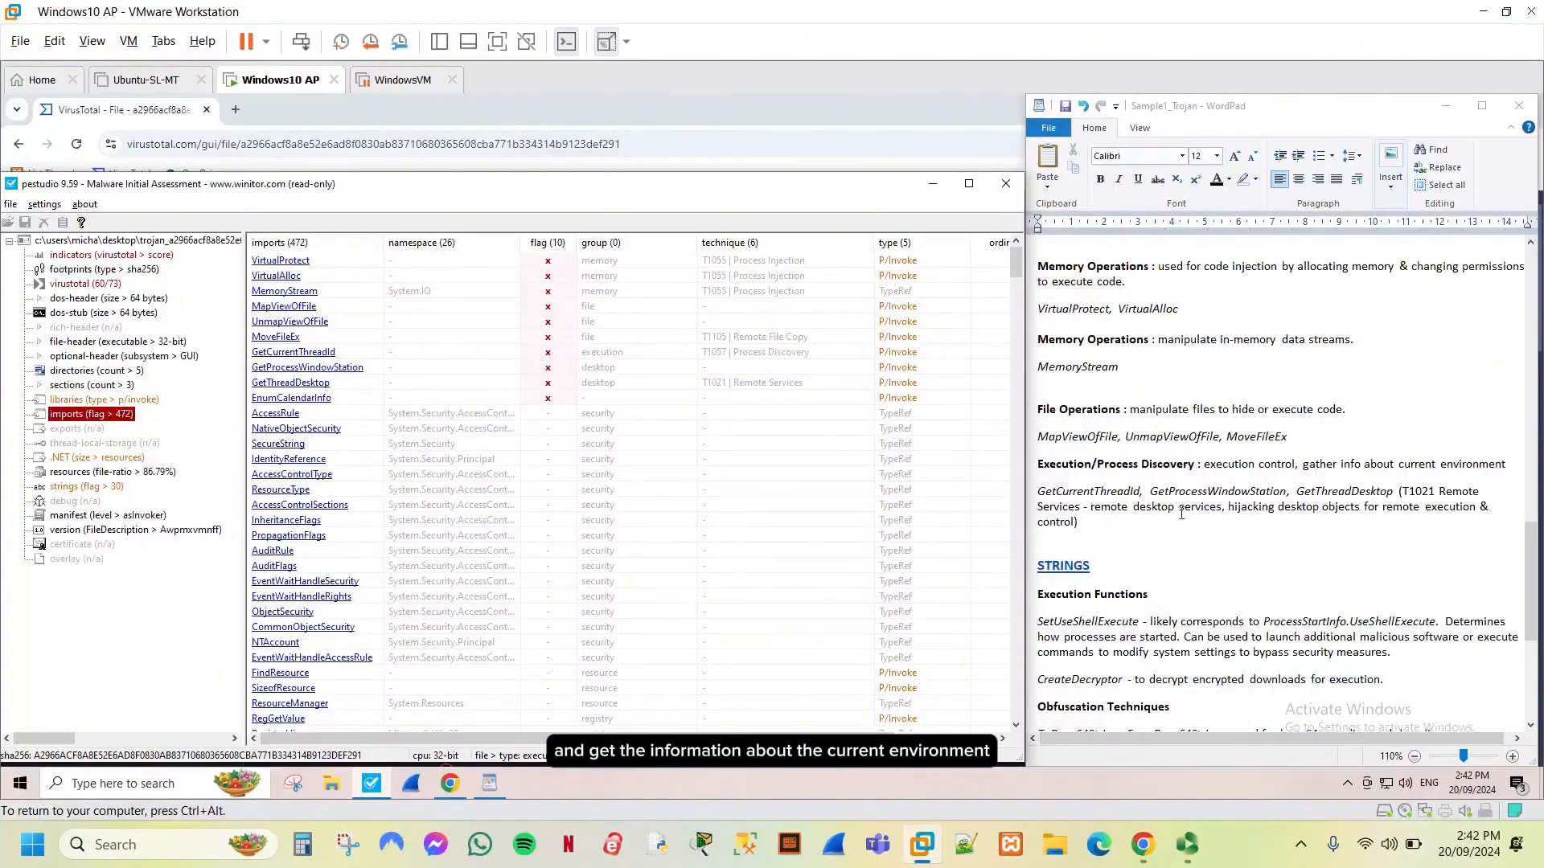
Sort the sample's strings by flag and compare the flagged entries with the STRINGS notes
scroll(1181, 512, "down", 2)
left_click(86, 486)
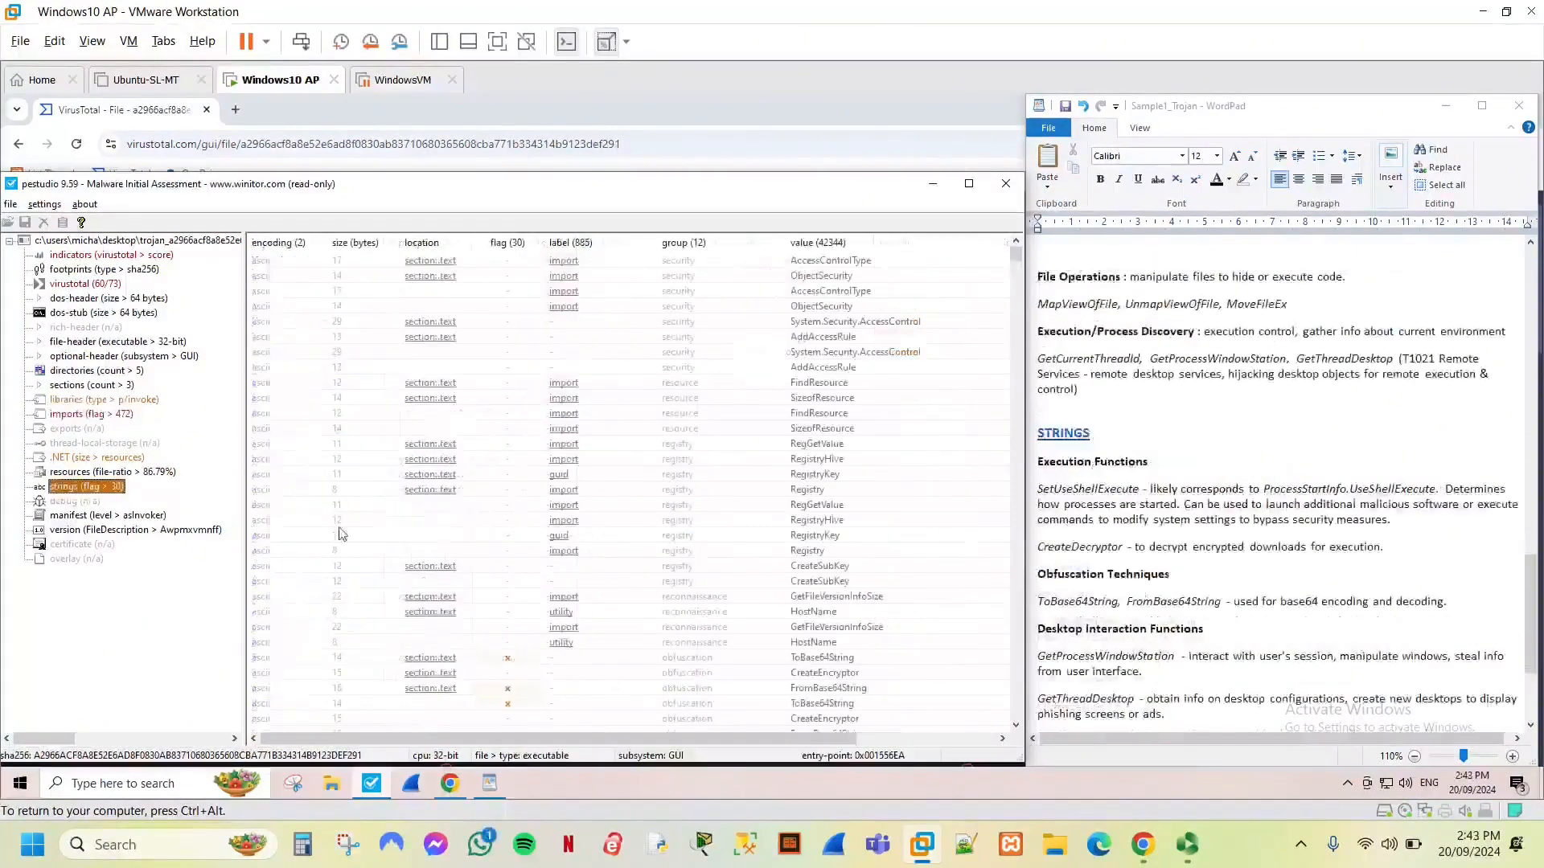
left_click(528, 244)
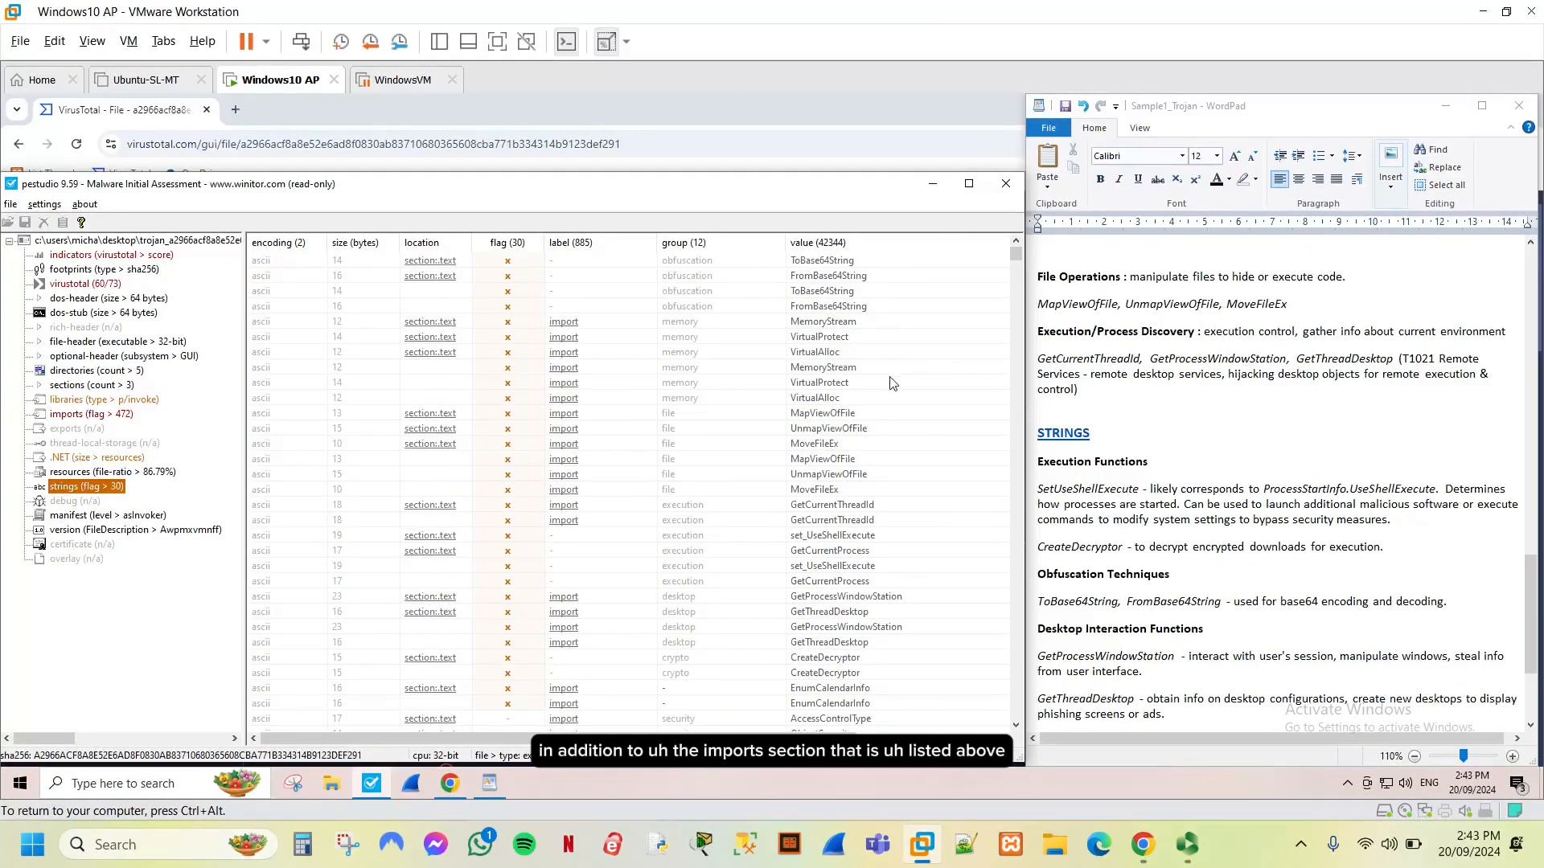
scroll(1161, 370, "down", 3)
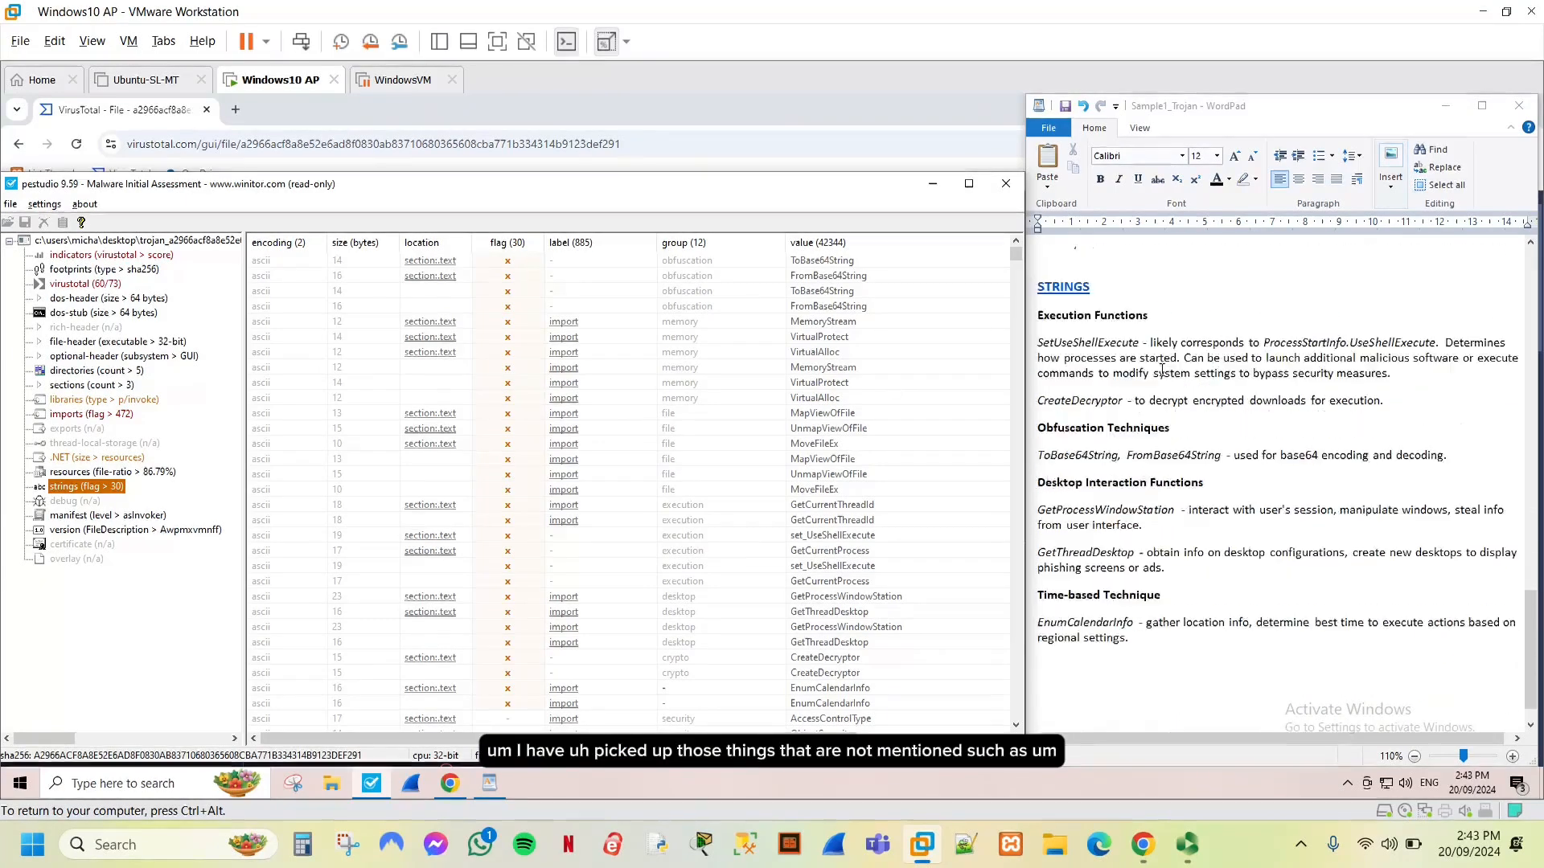
scroll(1161, 370, "down", 1)
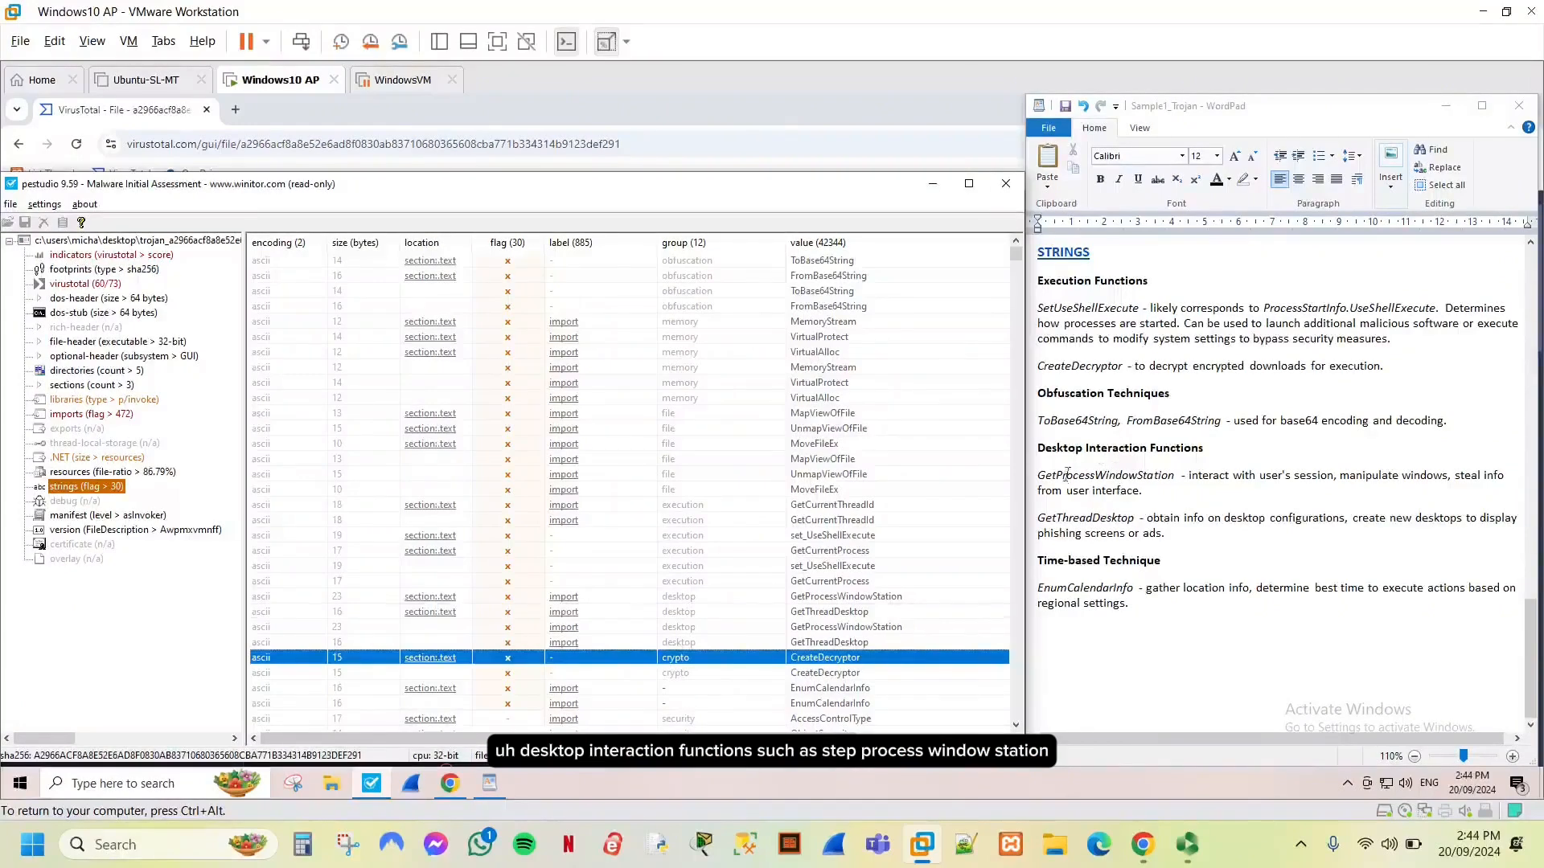
Highlight the flagged GetProcessWindowStation, GetThreadDesktop and EnumCalendarInfo strings one after another to match them with the notes
left_click(883, 598)
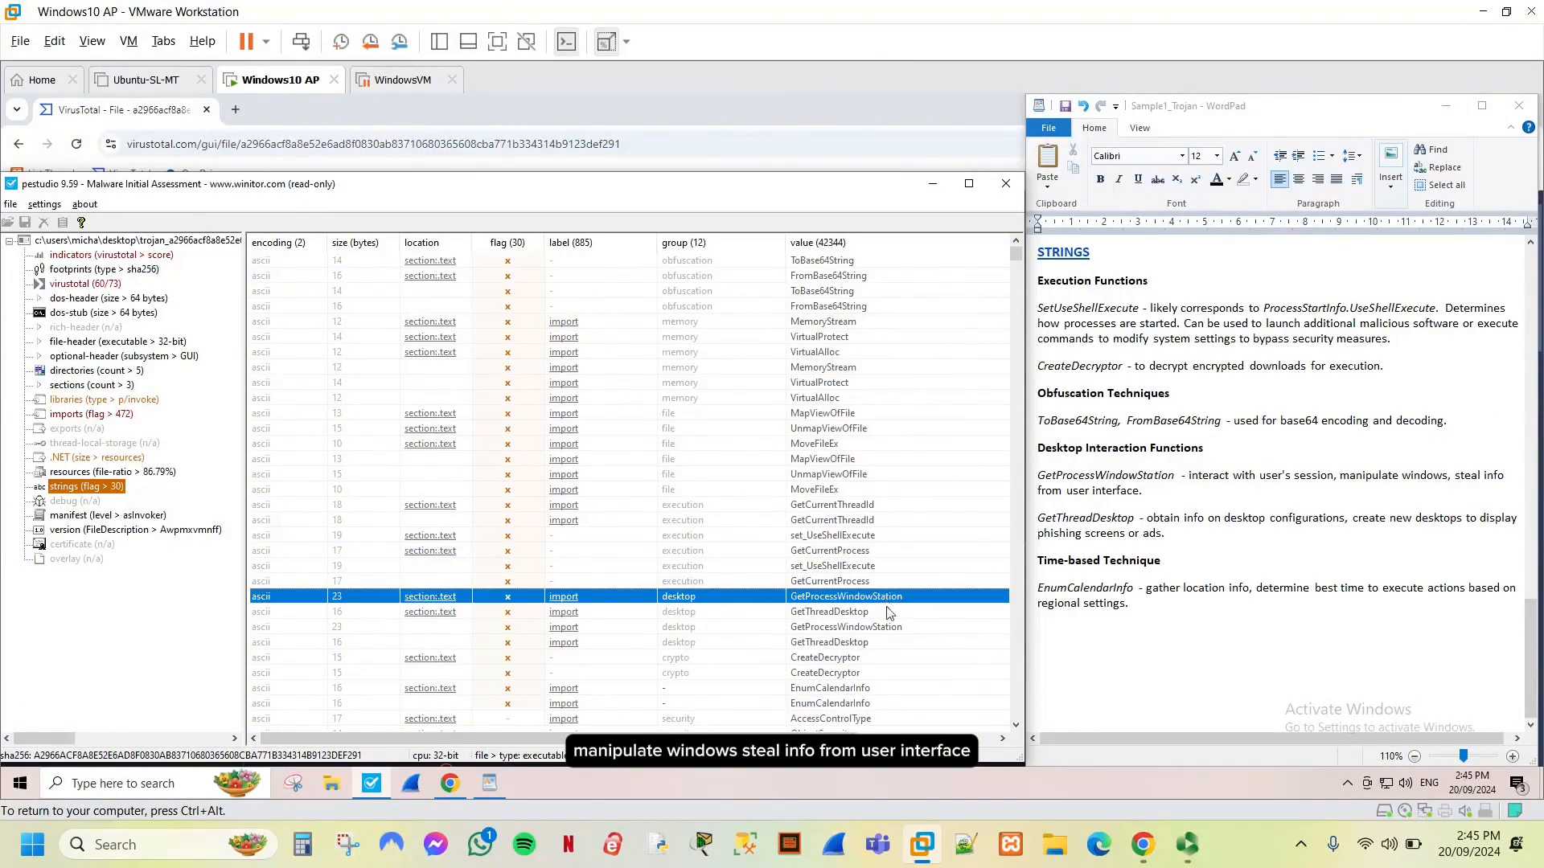
left_click(870, 612)
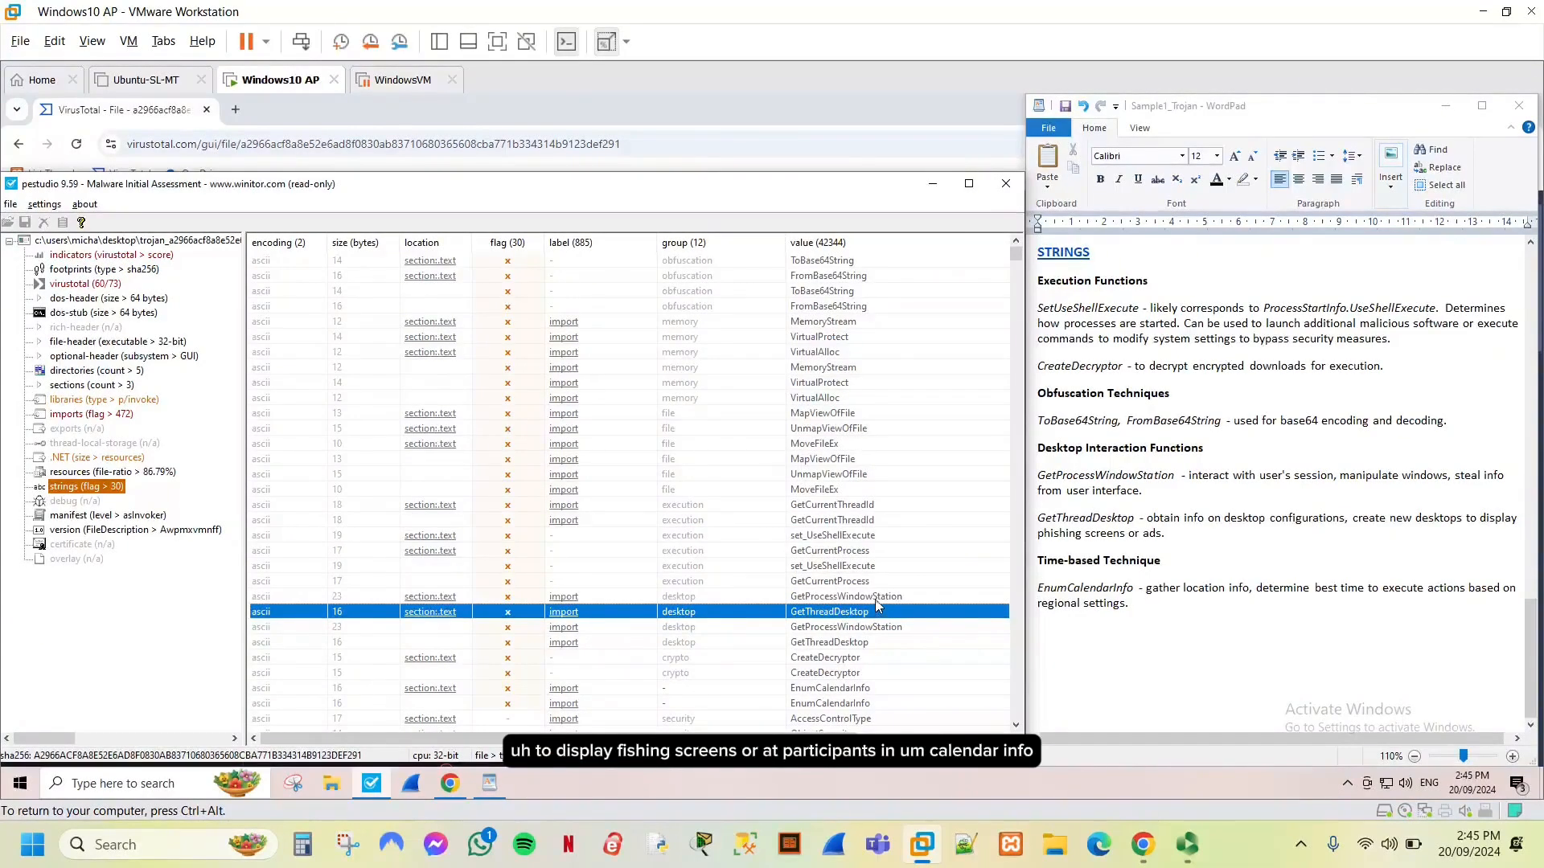
left_click(837, 706)
left_click(852, 689)
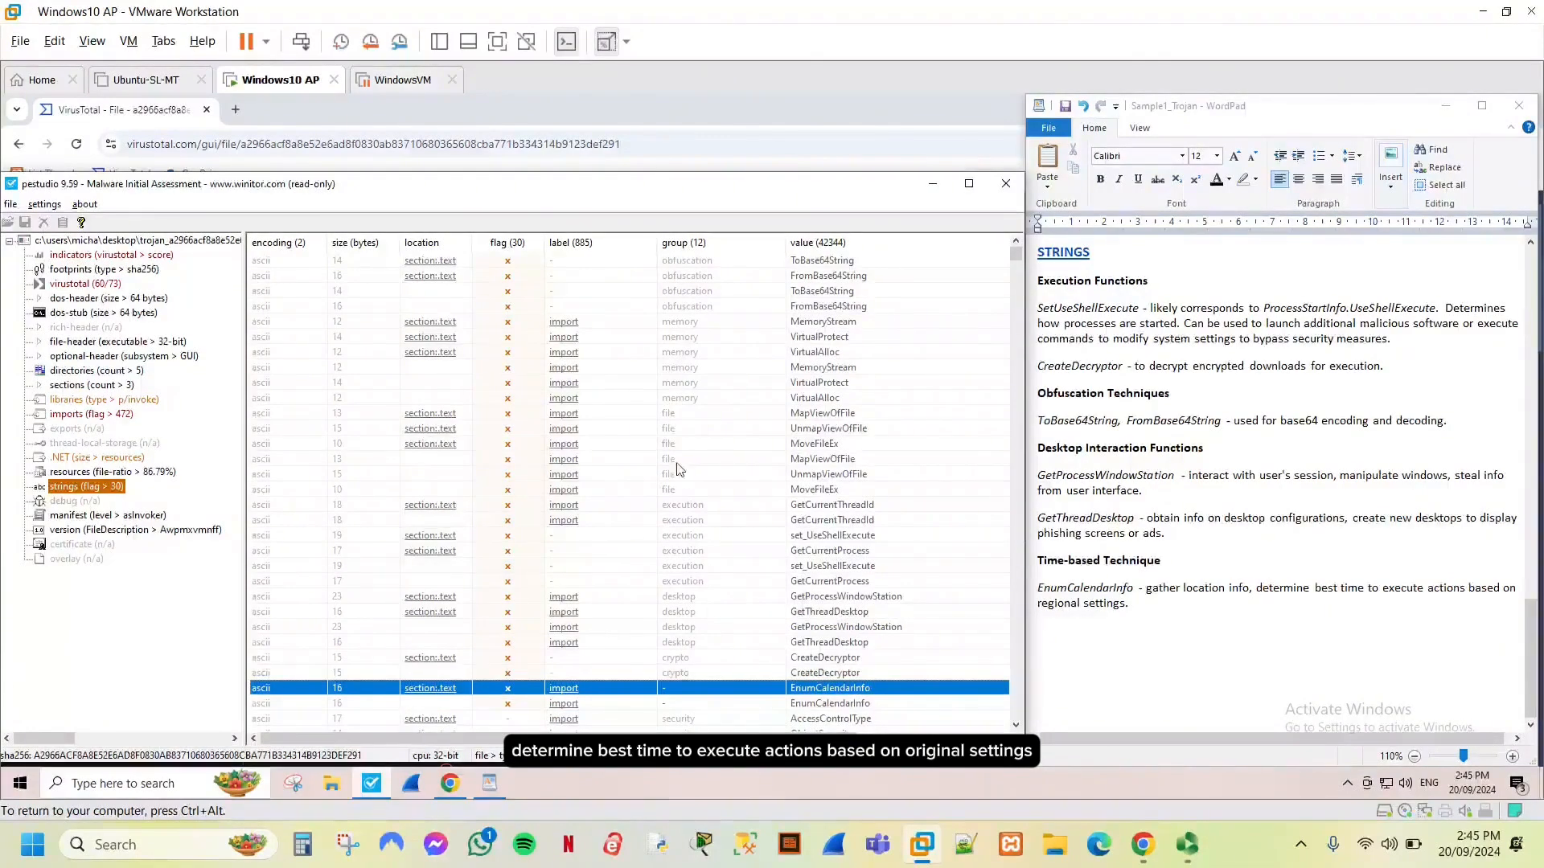
Review the complete Sample 1 Trojan notes, from the file details through the strings analysis
scroll(1294, 462, "up", 10)
scroll(1295, 463, "down", 4)
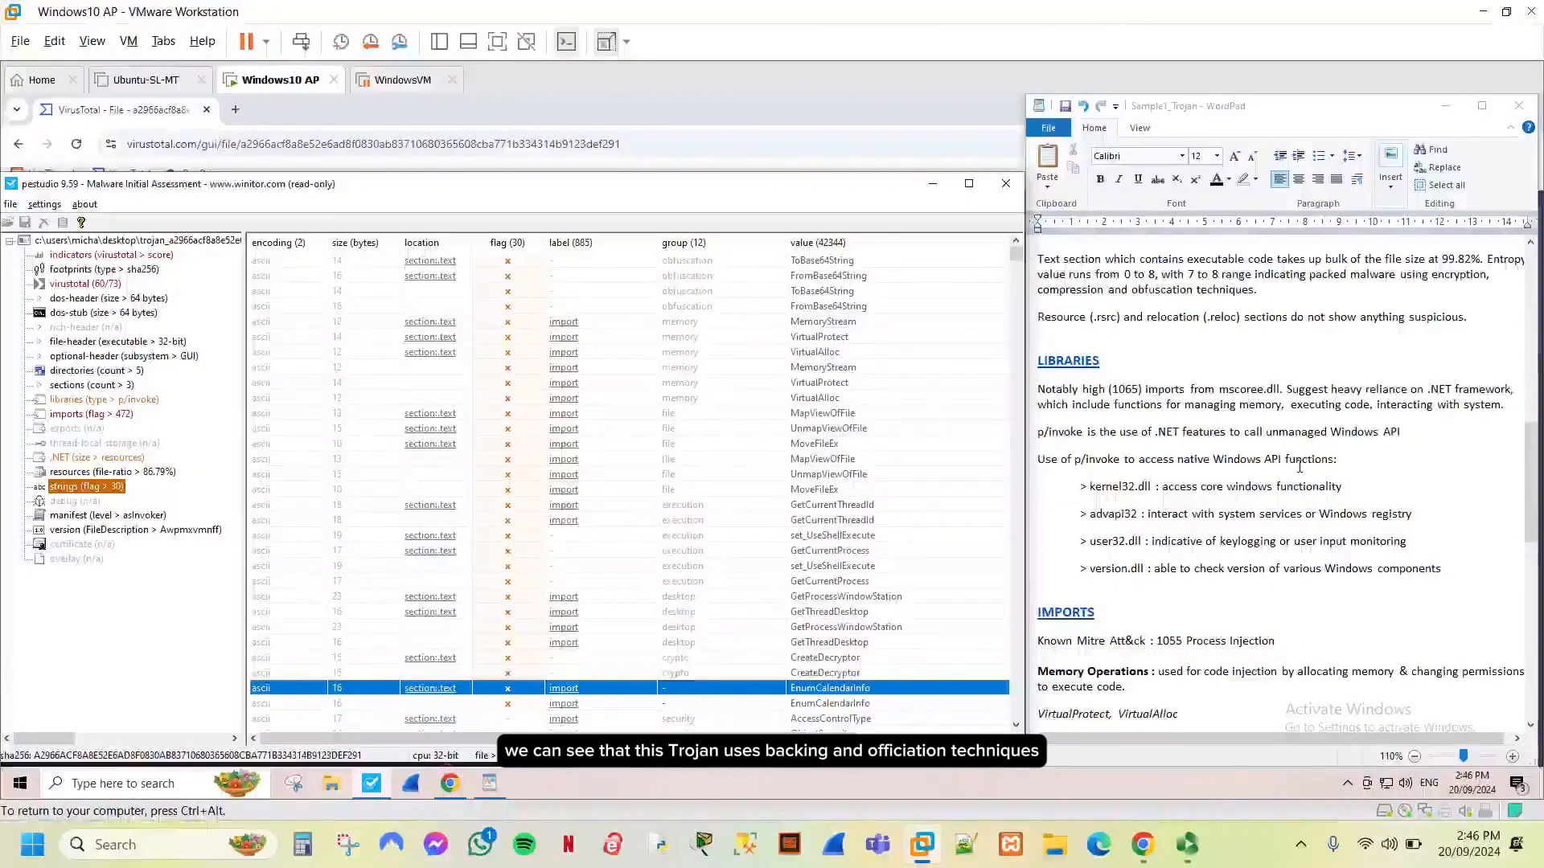
scroll(1300, 466, "down", 8)
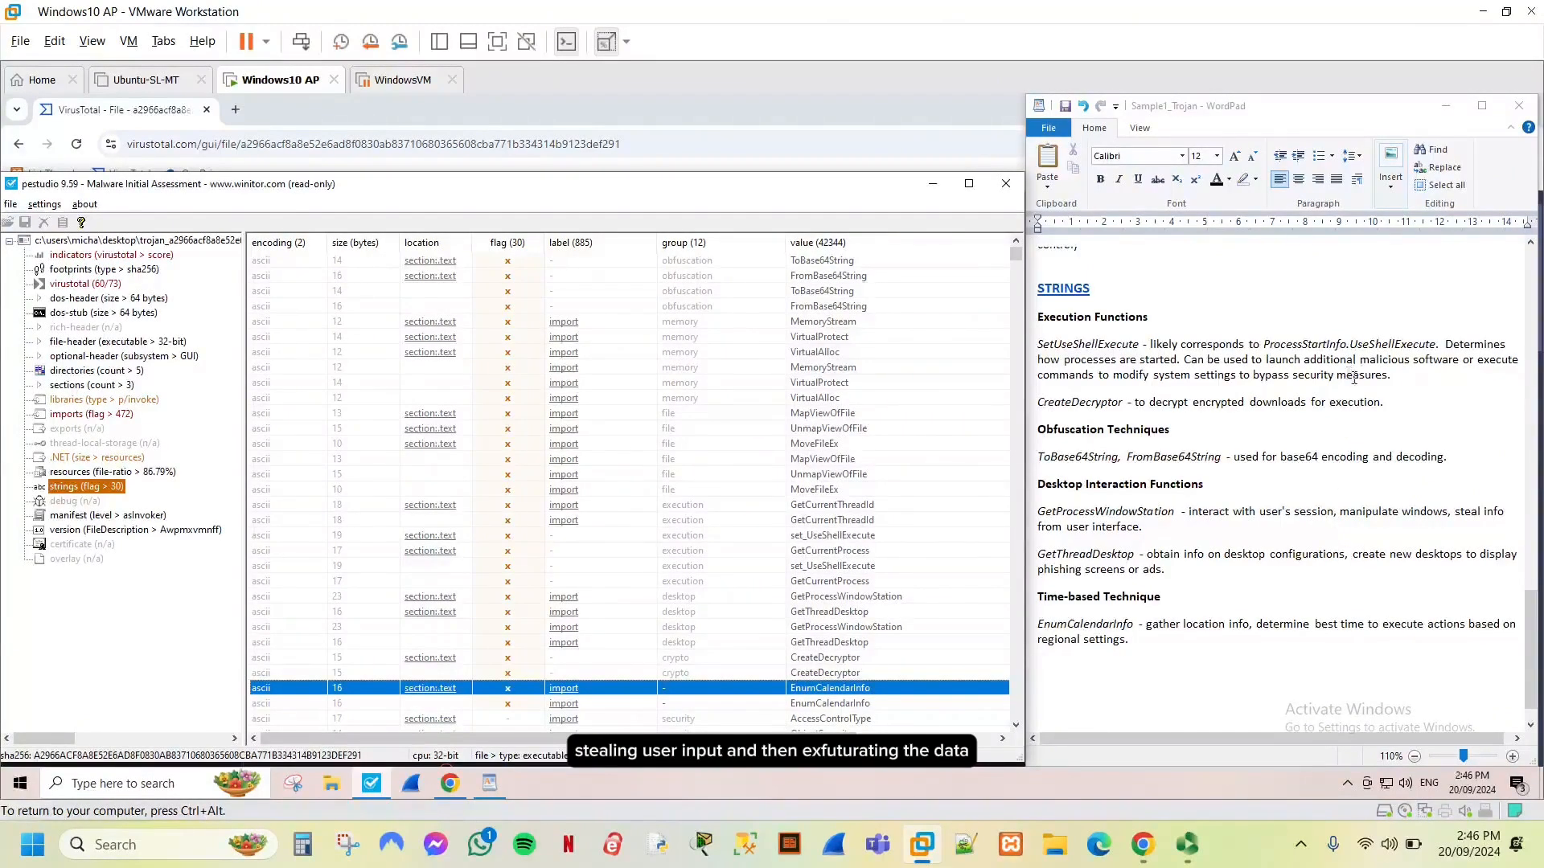
scroll(1353, 378, "up", 15)
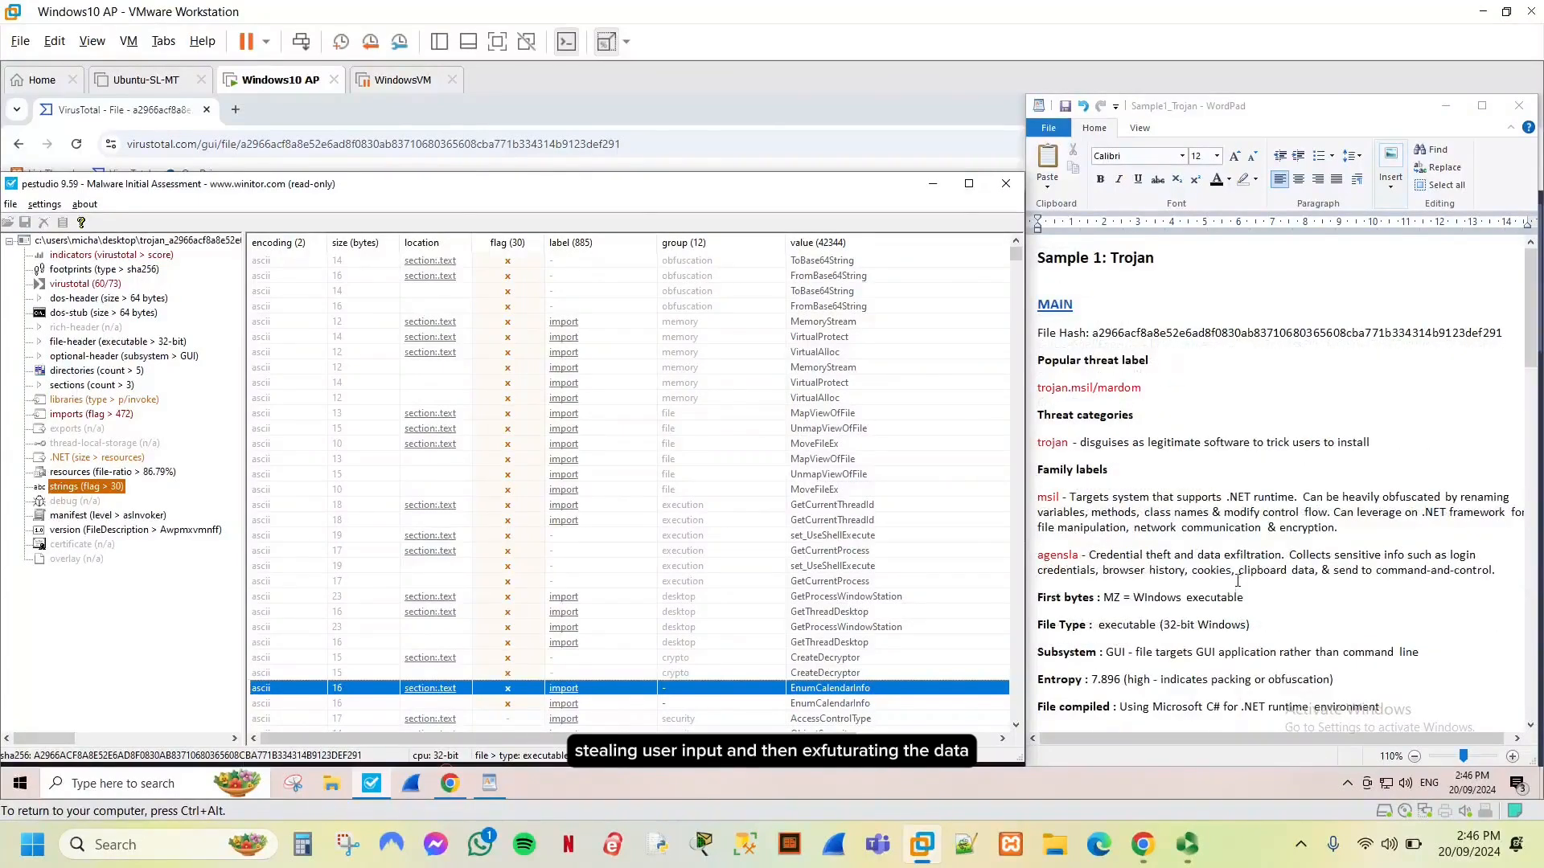